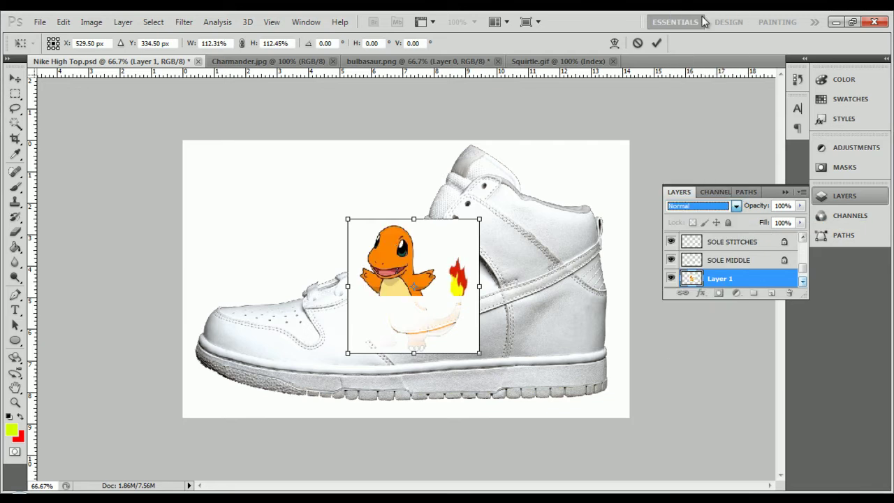
- Move the pasted Charmander picture down toward the shoe's heel and apply the transform
left_click_drag(419, 293, 481, 341)
left_click(803, 238)
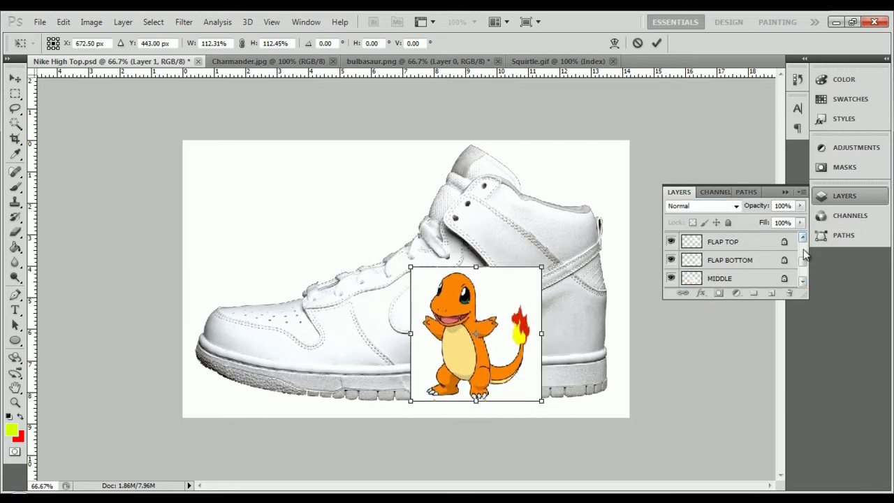
left_click(803, 280)
left_click(16, 79)
left_click(379, 204)
- Place the Charmander layer directly beneath the SWOOSH layer and move the picture to the canvas's lower-right area
mouse_move(765, 281)
left_mouse_down()
mouse_move(761, 243)
mouse_move(756, 265)
left_mouse_up()
left_click_drag(466, 344, 445, 321)
mouse_move(746, 278)
left_mouse_down()
mouse_move(748, 241)
mouse_move(746, 285)
left_mouse_up()
left_click_drag(460, 322, 573, 351)
- Try clipping the SWOOSH layer to the Charmander layer below it, and release the clipping mask
right_click(781, 264)
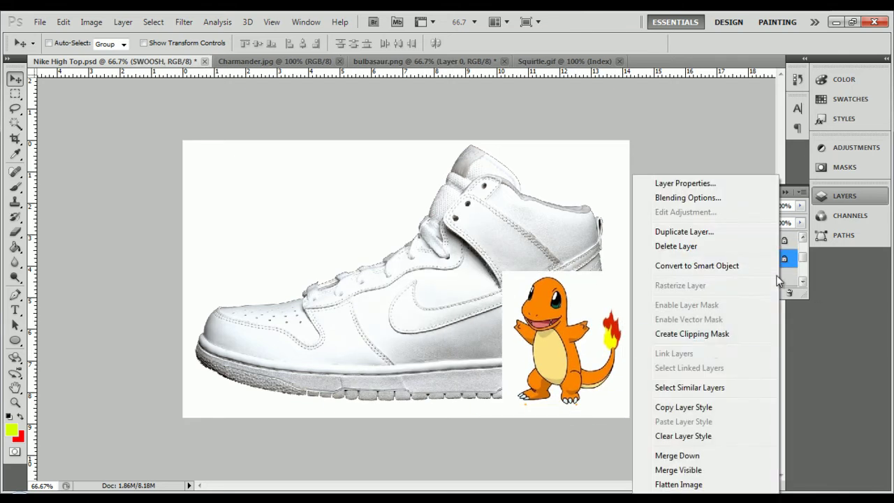
left_click(680, 332)
right_click(686, 263)
key("Escape")
right_click(713, 259)
left_click(606, 334)
- Try moving the Nike base layer and another layer across the canvas, and undo those moves
left_click(803, 282)
left_click(769, 283)
left_click_drag(491, 273, 565, 338)
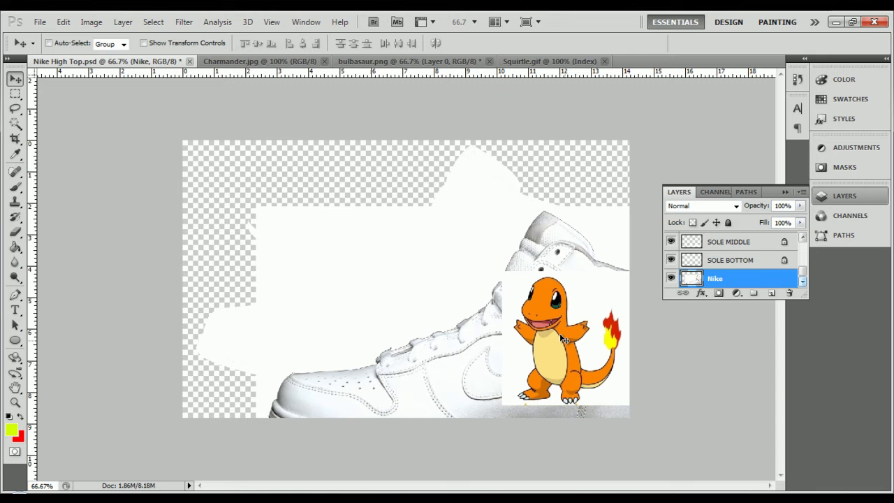
left_click_drag(565, 339, 599, 404)
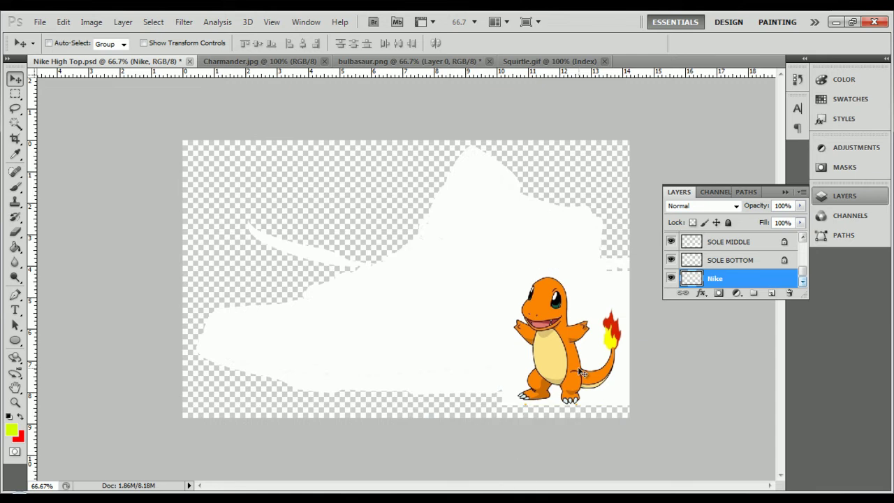
left_click_drag(803, 274, 803, 238)
left_click(727, 241)
left_click_drag(568, 353, 449, 351)
key("ctrl+alt+z")
key("ctrl+alt+z")
left_click(718, 262)
key("ctrl+alt+z")
- Move the Charmander picture back over the swoosh and try an eraser stroke across it
left_click(723, 264)
left_click_drag(599, 378, 508, 361)
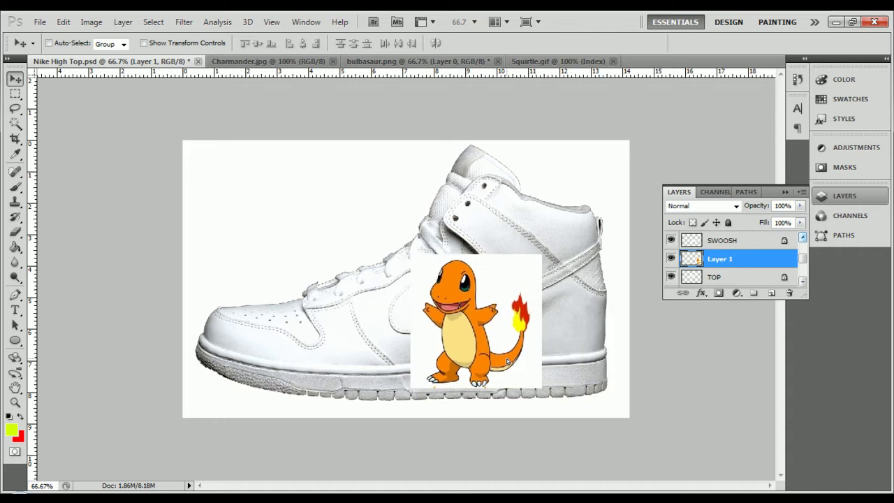
left_click(18, 236)
left_click_drag(419, 325, 532, 308)
key("ctrl+z")
- Set the SWOOSH layer's blending mode to Normal
left_click(776, 243)
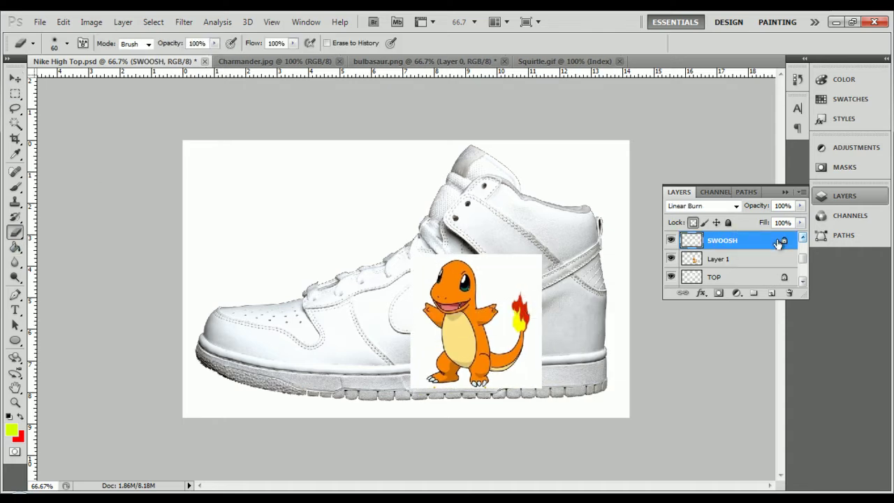
right_click(779, 243)
left_click(698, 206)
left_click(695, 16)
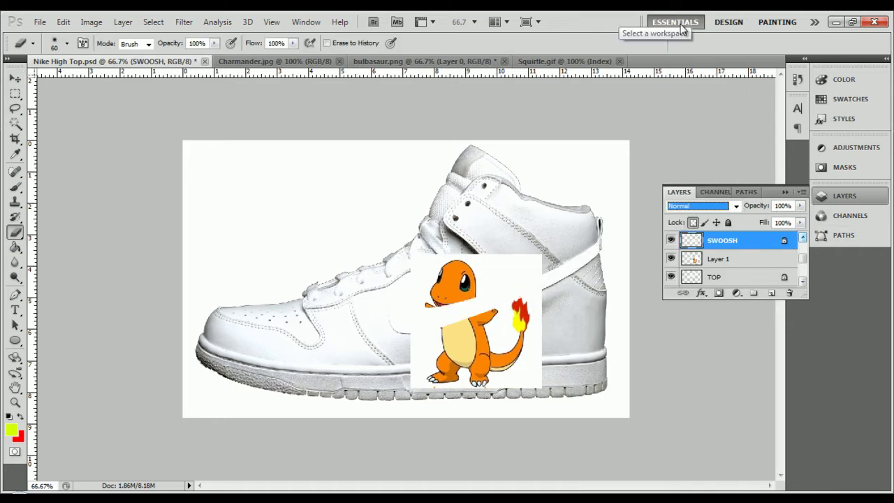
- Shrink the Charmander picture on Layer 1 and position it across the swoosh just above the sole
left_click(712, 257)
left_click(14, 79)
mouse_move(471, 316)
left_mouse_down()
mouse_move(461, 276)
mouse_move(457, 314)
left_mouse_up()
key("ctrl+t")
left_click_drag(528, 386, 508, 368)
mouse_move(475, 353)
left_mouse_down()
mouse_move(488, 353)
mouse_move(483, 360)
mouse_move(518, 412)
mouse_move(521, 358)
mouse_move(492, 379)
mouse_move(507, 385)
mouse_move(479, 344)
left_mouse_up()
mouse_move(501, 367)
left_mouse_down()
mouse_move(487, 354)
mouse_move(500, 359)
left_mouse_up()
left_click(16, 78)
left_click(17, 232)
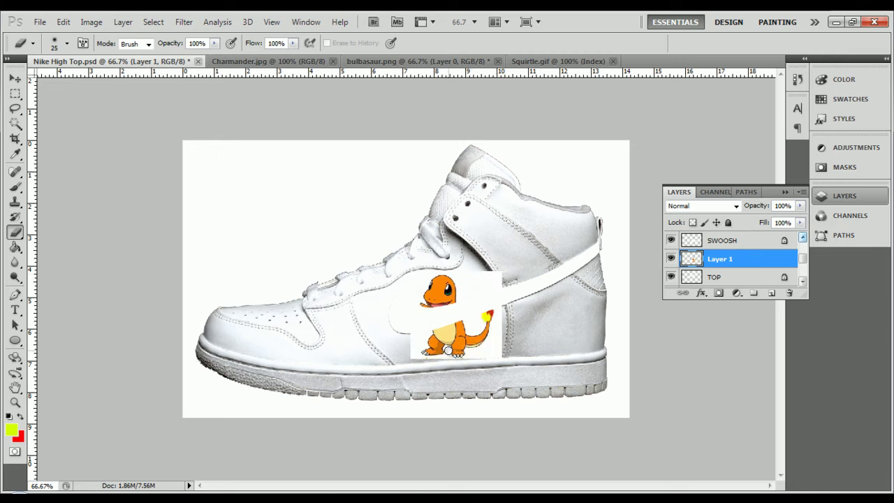
- Undo the recent edits to remove the white-backed Charmander picture from the shoe document
key("ctrl+alt+z")
key("ctrl+alt+z")
key("ctrl+alt+z")
- In Charmander.jpg, erase the white background around the figure with the Background Eraser at brush size 1100
left_click(258, 61)
right_click(15, 232)
left_click(75, 247)
left_click_drag(325, 193, 334, 227)
key("ctrl+z")
left_click(336, 211)
key("bracketright")
key("bracketright")
key("bracketright")
key("bracketright")
key("bracketright")
key("bracketright")
key("bracketright")
key("bracketright")
key("bracketright")
key("bracketright")
key("bracketright")
key("bracketright")
key("bracketright")
key("bracketright")
key("bracketright")
key("bracketright")
key("bracketright")
key("bracketright")
key("bracketright")
key("bracketright")
left_click(348, 206)
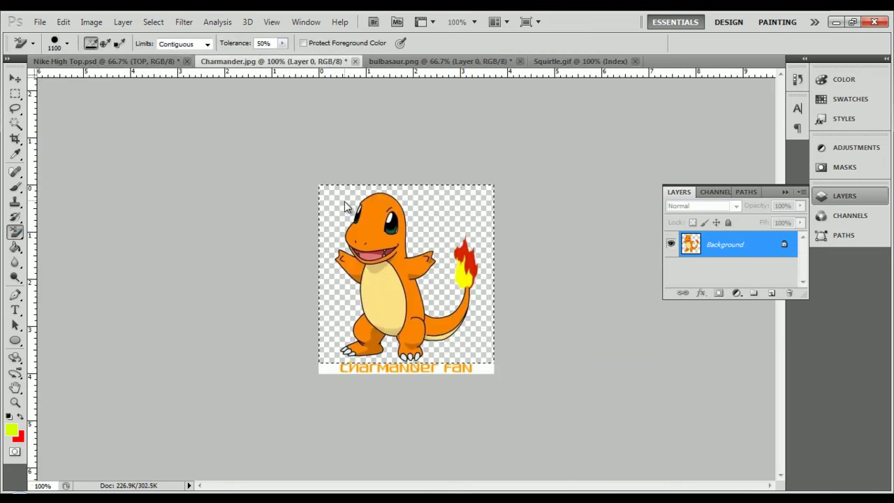
- Copy a rectangular selection of the Charmander figure without its caption and paste it into Nike High Top.psd
left_click(15, 94)
left_click_drag(214, 183, 225, 187)
left_click(399, 205)
left_click_drag(504, 175, 255, 361)
key("ctrl+c")
left_click(117, 63)
key("ctrl+v")
- Scale the pasted Charmander to about 73% width and place it across the swoosh just above the sole
left_click(16, 78)
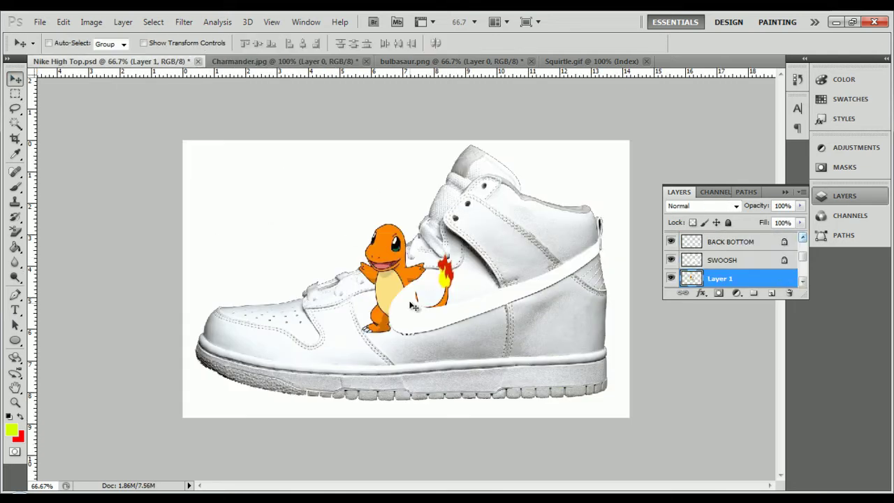
left_click_drag(395, 293, 459, 326)
key("ctrl+t")
left_click_drag(521, 370, 494, 344)
left_click_drag(463, 317, 470, 332)
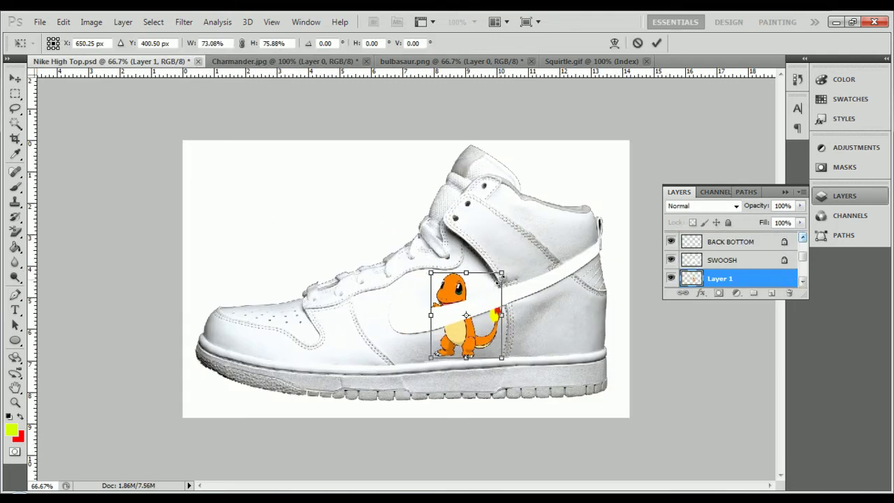
left_click_drag(501, 359, 500, 353)
left_click(15, 79)
key("Return")
- Delete the SWOOSH layer covering Charmander
key("ctrl+bracketright")
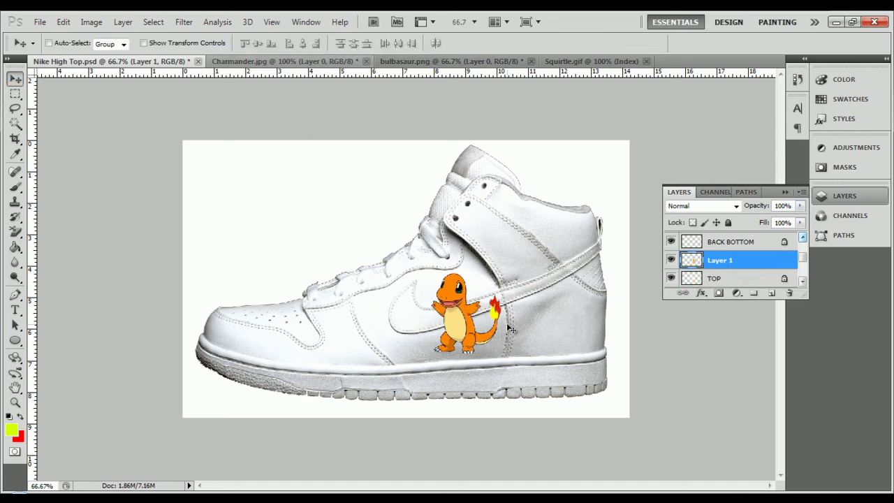
key("ctrl+z")
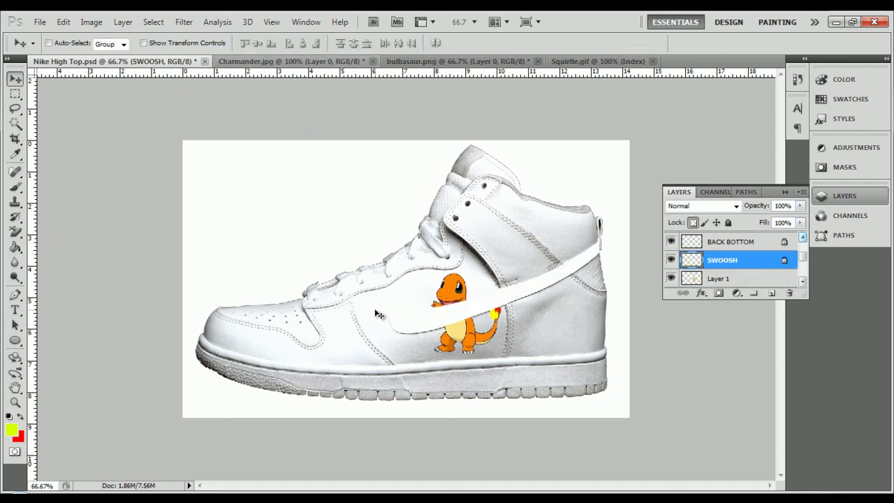
key("ctrl+z")
- Erase a strip of Charmander along the swoosh's lower stitching with the Eraser at brush size 4
left_click(15, 232)
right_click(15, 232)
left_click(63, 231)
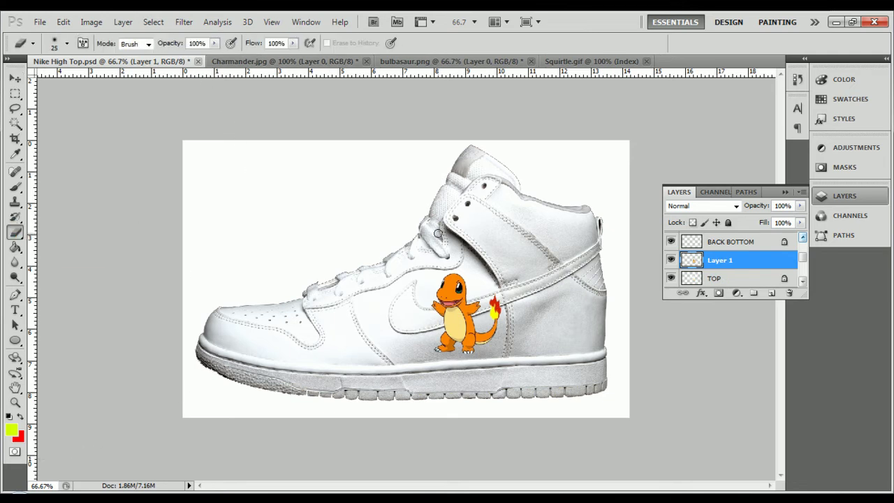
key("bracketleft")
key("bracketleft")
key("bracketleft")
key("bracketleft")
key("bracketleft")
key("ctrl+plus")
key("ctrl+plus")
key("ctrl+plus")
key("ctrl+plus")
key("ctrl+plus")
key("ctrl+plus")
left_click_drag(497, 485, 618, 485)
left_click(785, 192)
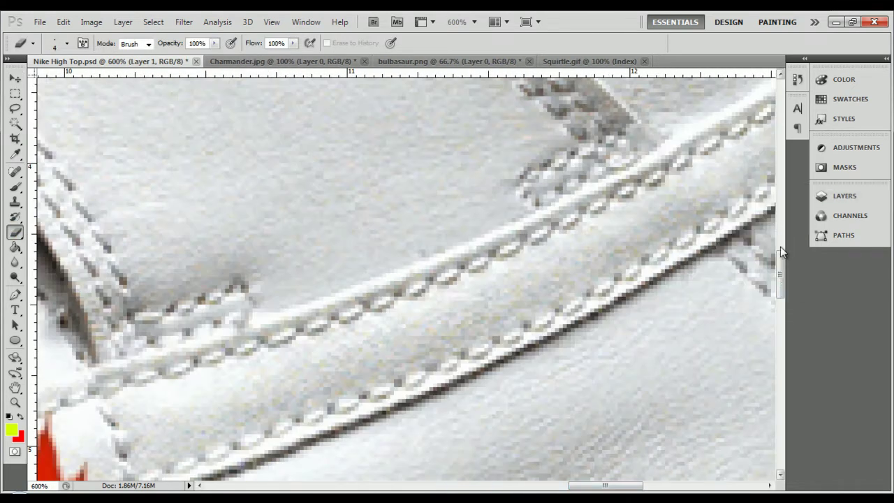
left_click_drag(782, 277, 783, 344)
left_click_drag(630, 486, 570, 485)
left_click_drag(782, 333, 782, 320)
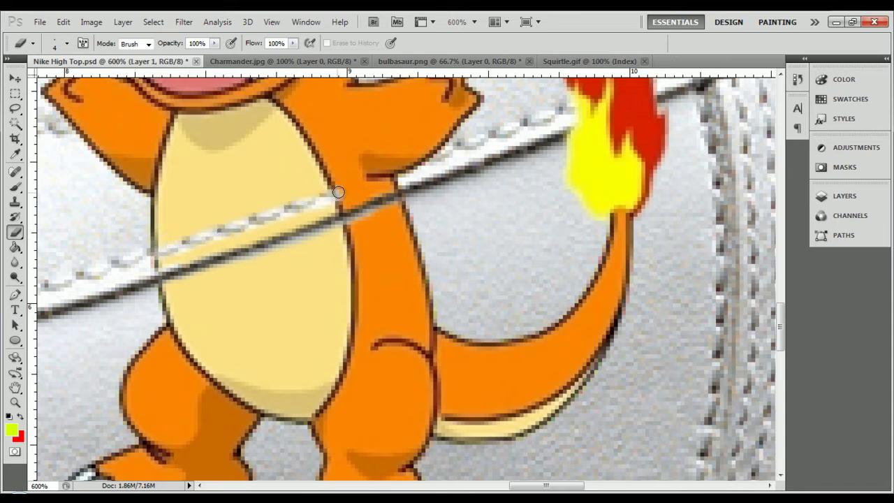
- Try to erase a strip of Charmander along the swoosh's upper stitching
scroll(461, 153, "up", 2)
scroll(461, 152, "down", 5)
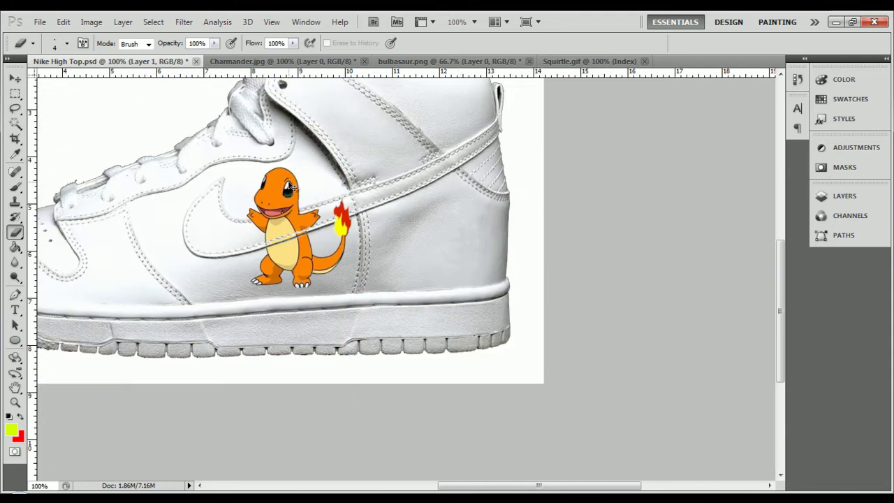
key("ctrl+plus")
key("ctrl+plus")
key("ctrl+plus")
left_click_drag(588, 485, 539, 443)
scroll(283, 228, "up", 3)
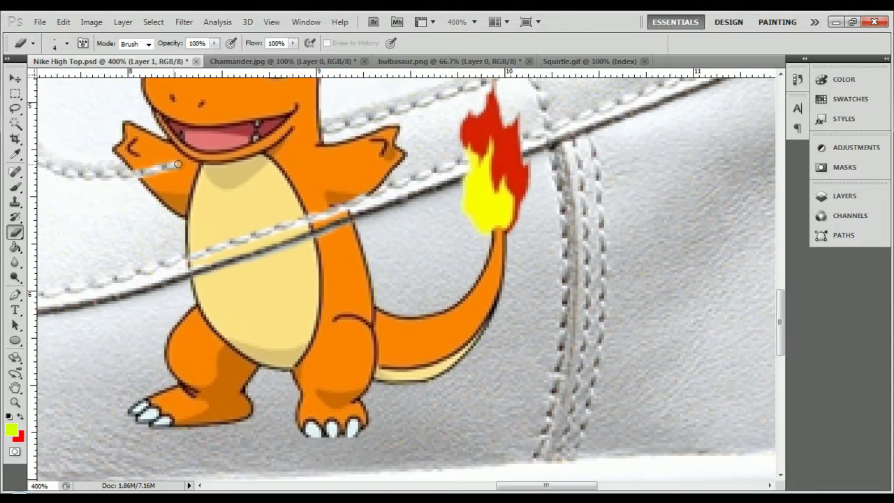
left_click_drag(298, 140, 340, 131)
scroll(340, 133, "up", 1)
key("ctrl+minus")
key("ctrl+minus")
key("ctrl+z")
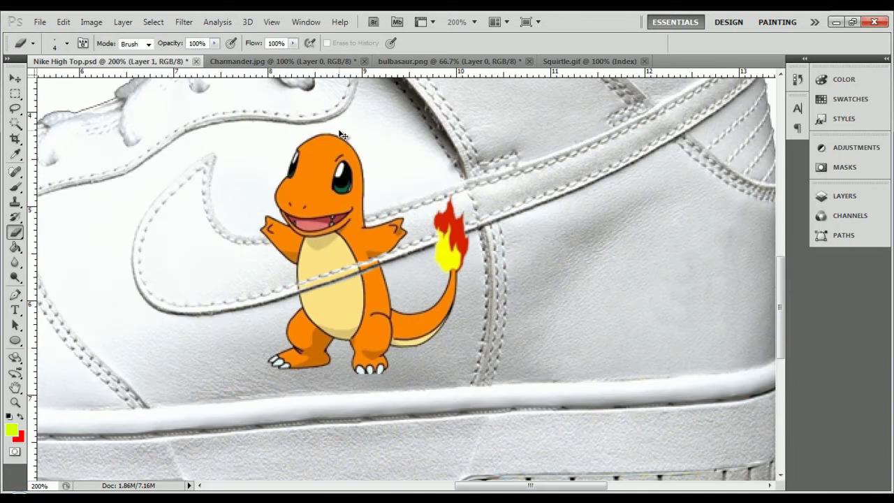
- Try another eraser stroke under Charmander's chin toward the arm along the upper stitching, and undo it
key("ctrl+plus")
key("ctrl+plus")
key("ctrl+plus")
left_click_drag(551, 485, 531, 484)
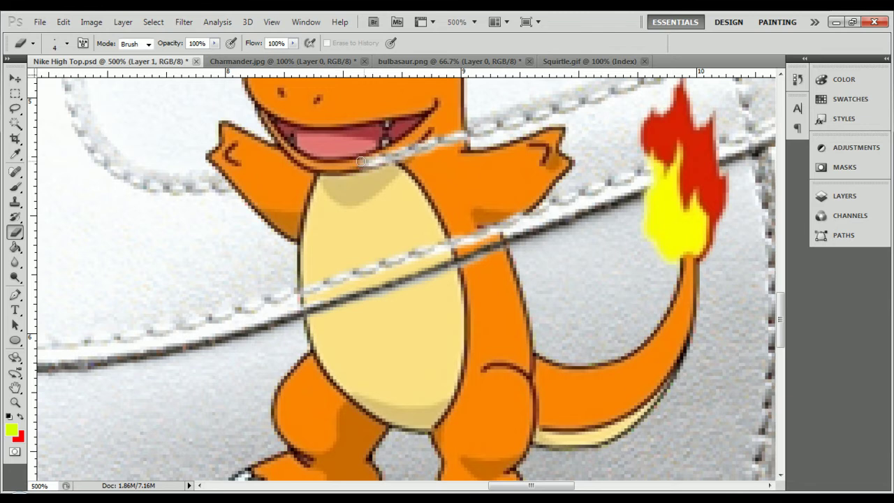
left_click_drag(370, 161, 302, 172)
key("ctrl+z")
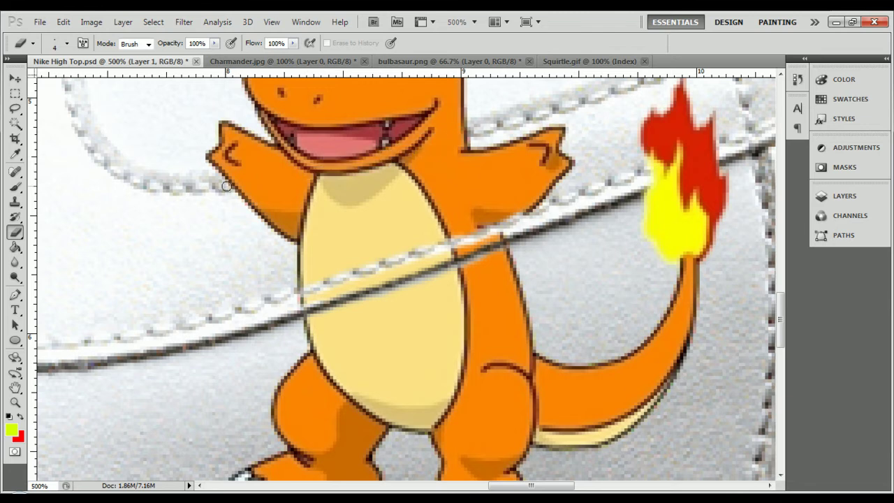
- Erase Charmander from the arm across the chin to the shoulder, exposing the swoosh's upper stitching
left_click_drag(347, 166, 467, 135)
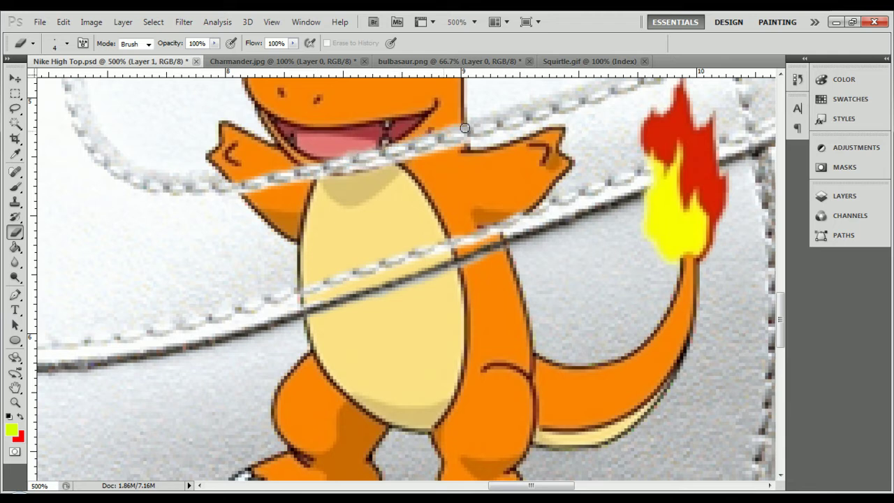
left_click_drag(399, 144, 358, 151)
key("ctrl+z")
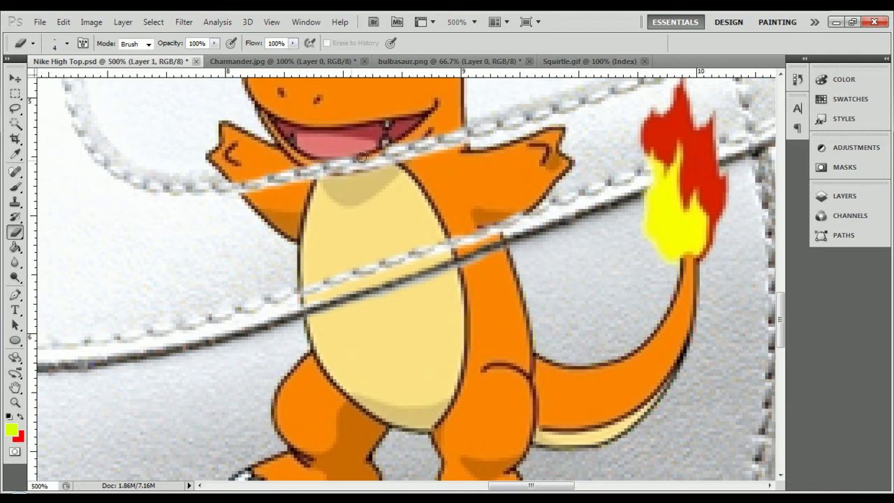
key("ctrl+minus")
key("ctrl+minus")
key("ctrl+minus")
scroll(370, 303, "up", 2)
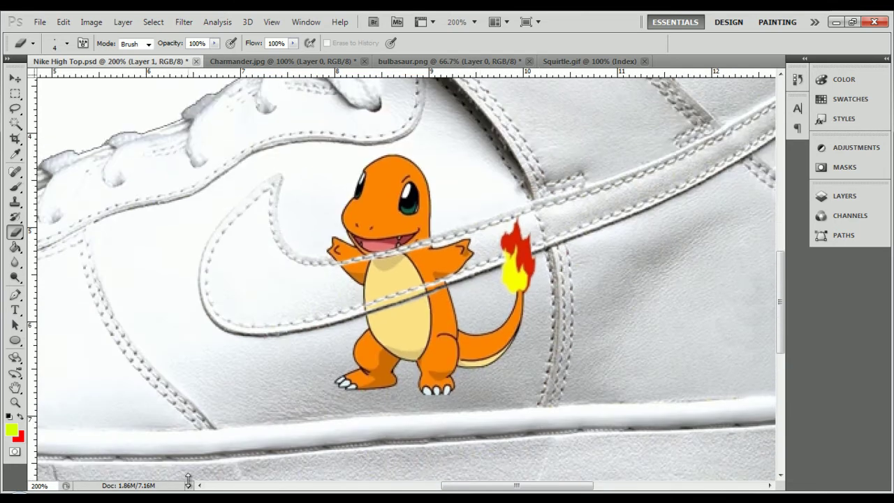
- Sample the orange of Charmander's head as the foreground color
left_click(12, 430)
left_click(377, 208)
key("Return")
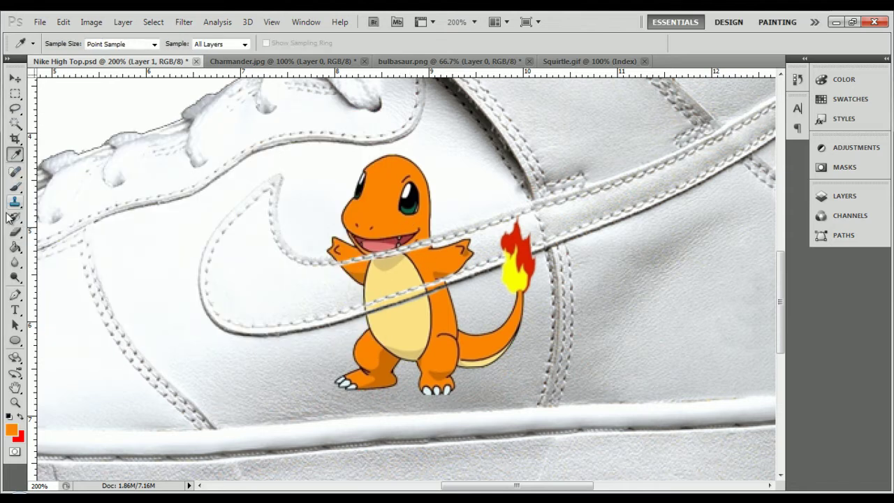
- Try to fill the swoosh with orange using the Paint Bucket, and undo the fill
key("g")
left_click(232, 307)
key("ctrl+z")
- Bring back the deleted SWOOSH layer and set its blending mode to Linear Burn
left_click(845, 196)
mouse_move(803, 253)
left_mouse_down()
mouse_move(804, 243)
mouse_move(806, 268)
mouse_move(804, 257)
left_mouse_up()
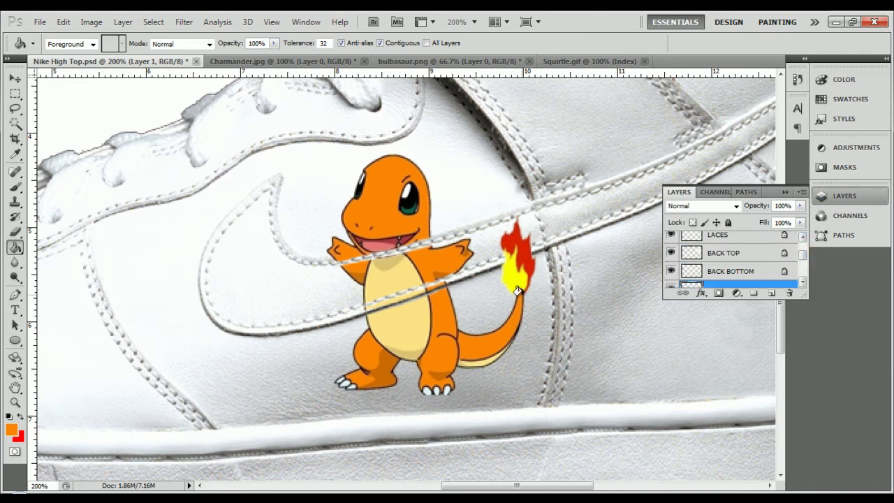
scroll(253, 236, "up", 2)
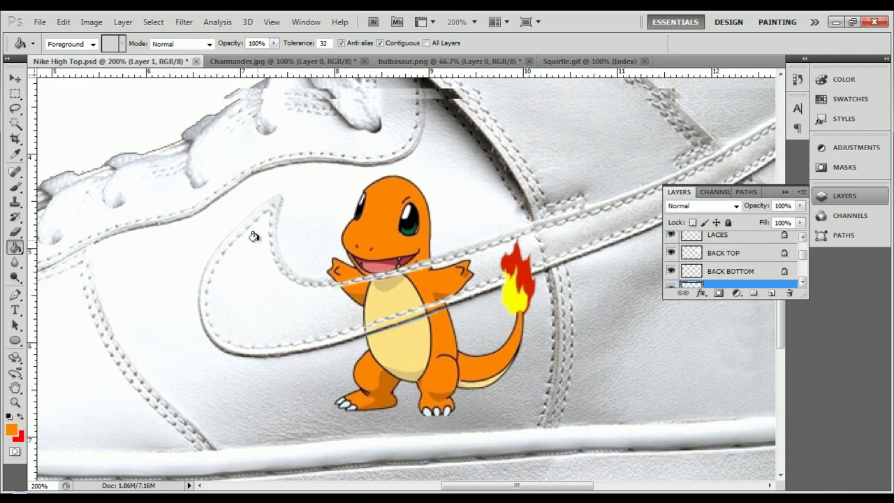
left_click(727, 260)
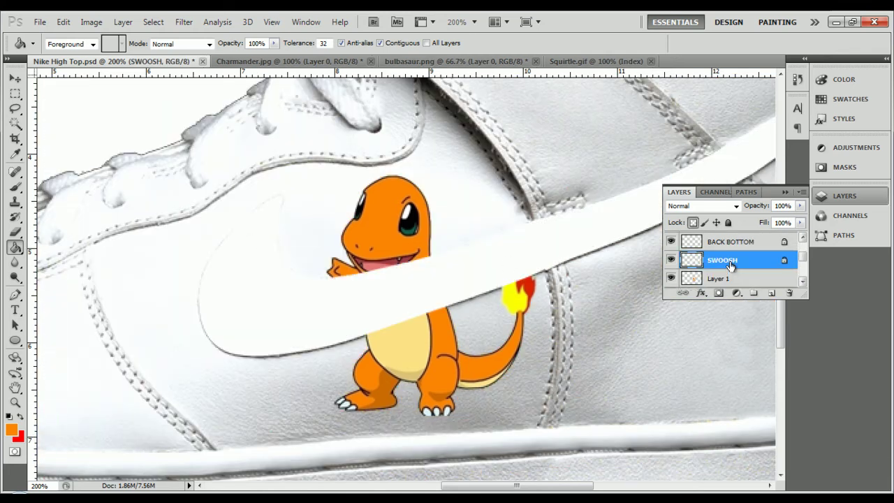
left_click(713, 206)
left_click(709, 80)
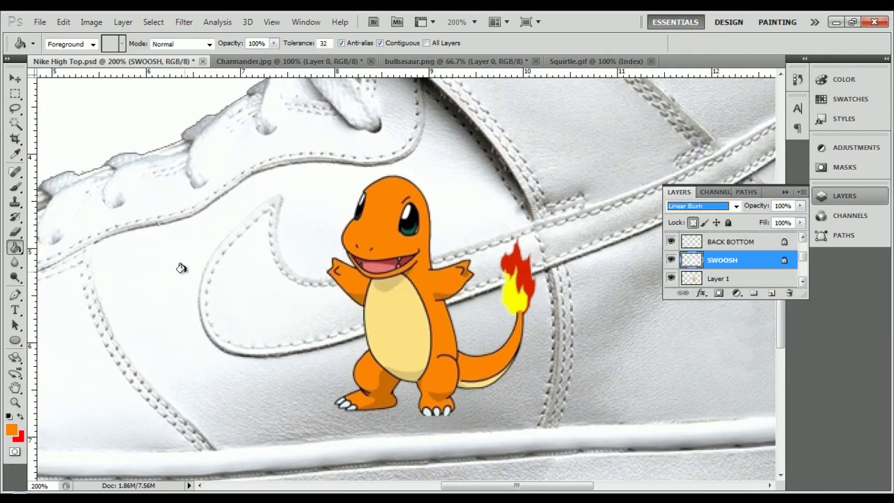
- Try erasing a spot on the SWOOSH layer over Charmander's arm, and undo it
left_click(15, 187)
left_click(14, 232)
key("ctrl+plus")
key("ctrl+plus")
key("ctrl+plus")
key("ctrl+plus")
key("ctrl+plus")
key("ctrl+plus")
left_click(139, 295)
key("ctrl+z")
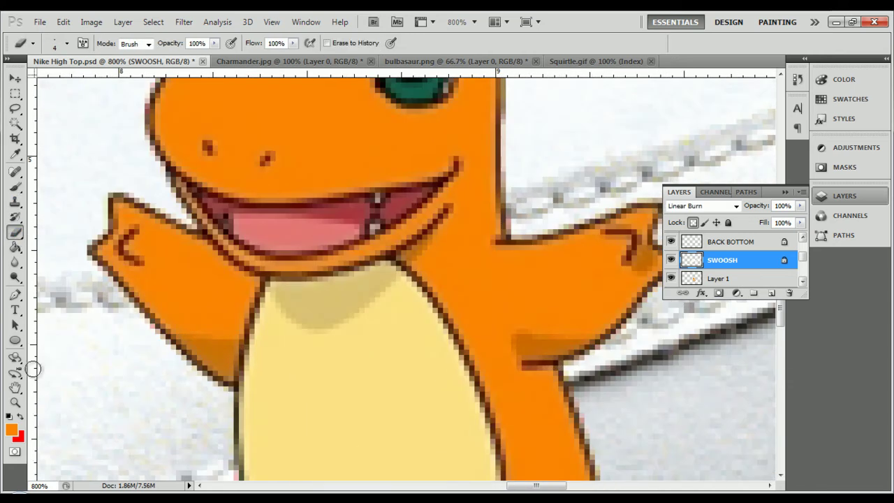
- Set the background color to white
left_click(19, 437)
left_click(26, 144)
left_click(314, 138)
- Erase Charmander on Layer 1 along the swoosh's upper stitching line, across the arms and chin
left_click(752, 280)
mouse_move(112, 312)
left_mouse_down()
mouse_move(421, 235)
mouse_move(233, 293)
mouse_move(340, 265)
left_mouse_up()
key("ctrl+minus")
key("ctrl+minus")
key("ctrl+minus")
key("ctrl+minus")
key("ctrl+minus")
key("ctrl+z")
key("ctrl+plus")
key("ctrl+plus")
key("ctrl+plus")
key("ctrl+plus")
key("ctrl+plus")
mouse_move(500, 205)
left_mouse_down()
mouse_move(339, 269)
mouse_move(140, 304)
mouse_move(390, 246)
mouse_move(170, 292)
left_mouse_up()
- Erase Charmander on Layer 1 along the swoosh's lower edge and lower stitching, across the belly and far arm
scroll(171, 292, "down", 3)
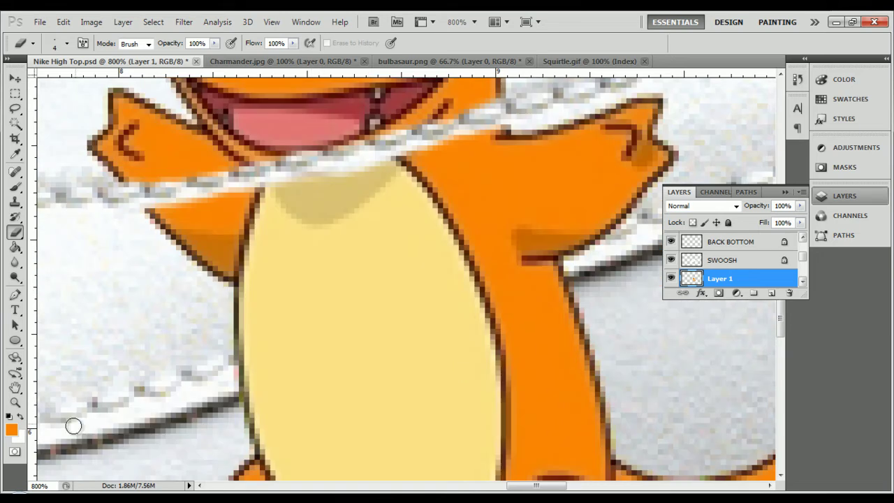
mouse_move(265, 387)
left_mouse_down()
mouse_move(423, 321)
mouse_move(535, 289)
mouse_move(411, 333)
left_mouse_up()
mouse_move(319, 322)
left_mouse_down()
mouse_move(535, 238)
mouse_move(630, 221)
mouse_move(527, 267)
left_mouse_up()
key("ctrl+z")
key("ctrl+z")
left_click_drag(639, 216, 466, 300)
key("ctrl+alt+z")
key("ctrl+alt+z")
mouse_move(245, 402)
left_mouse_down()
mouse_move(348, 357)
mouse_move(570, 279)
left_mouse_up()
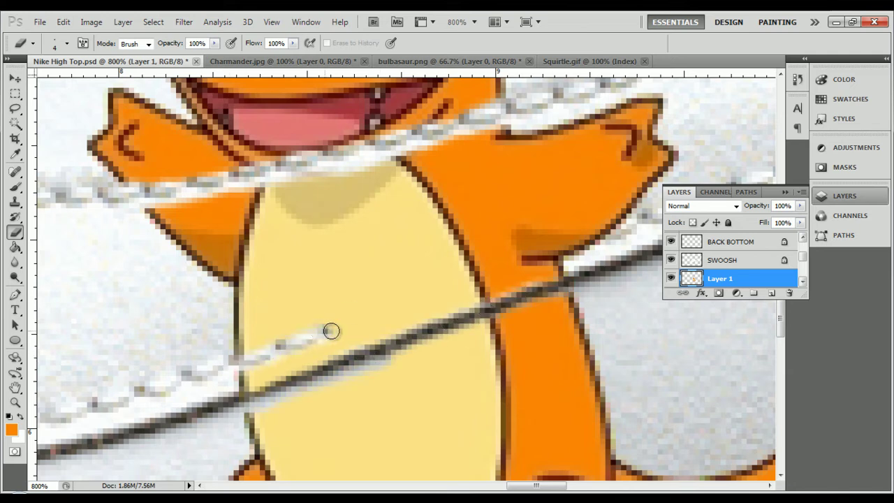
left_click_drag(477, 279, 614, 228)
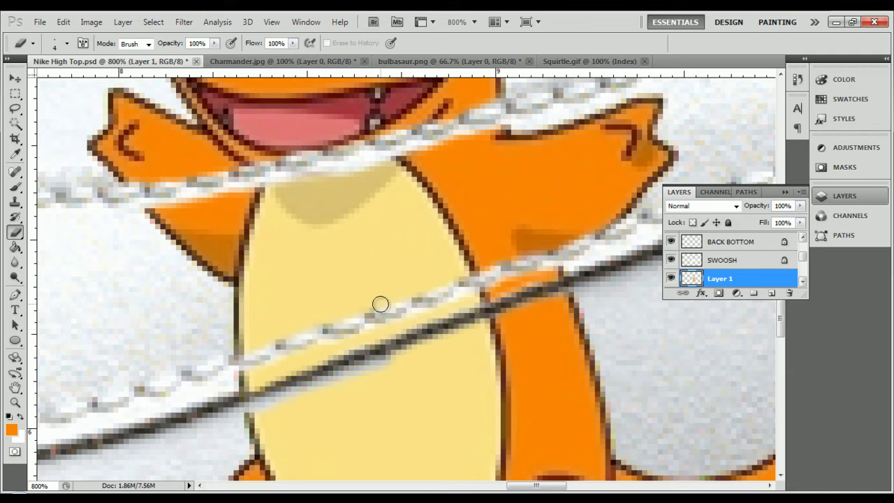
- Erase the tail flame on Layer 1 where the swoosh's lower edge and stitching cross it
scroll(364, 312, "up", 3)
left_click_drag(529, 486, 566, 486)
mouse_move(363, 298)
left_mouse_down()
mouse_move(381, 283)
mouse_move(463, 261)
left_mouse_up()
left_click_drag(353, 329, 475, 273)
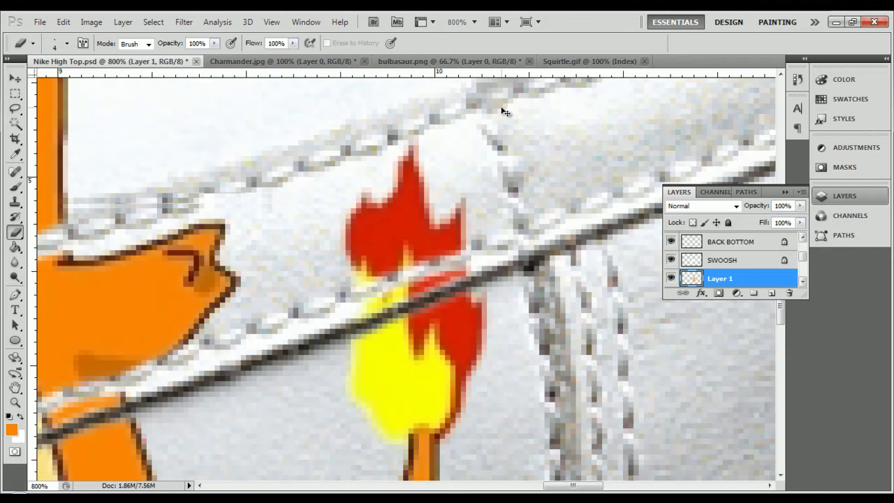
- Fill the swoosh on the SWOOSH layer with the orange foreground color using the Paint Bucket
key("ctrl+minus")
key("ctrl+minus")
key("ctrl+minus")
key("ctrl+minus")
key("ctrl+minus")
key("ctrl+minus")
left_click_drag(491, 486, 452, 487)
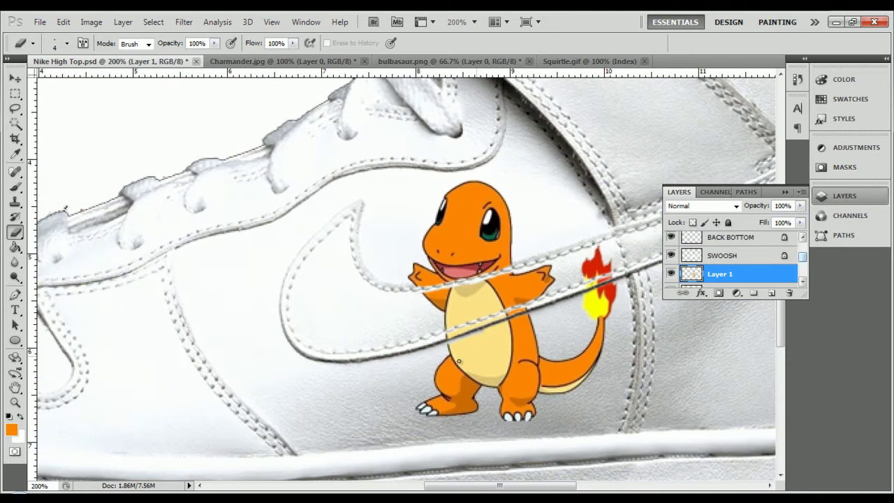
left_click(722, 256)
key("g")
left_click(363, 343)
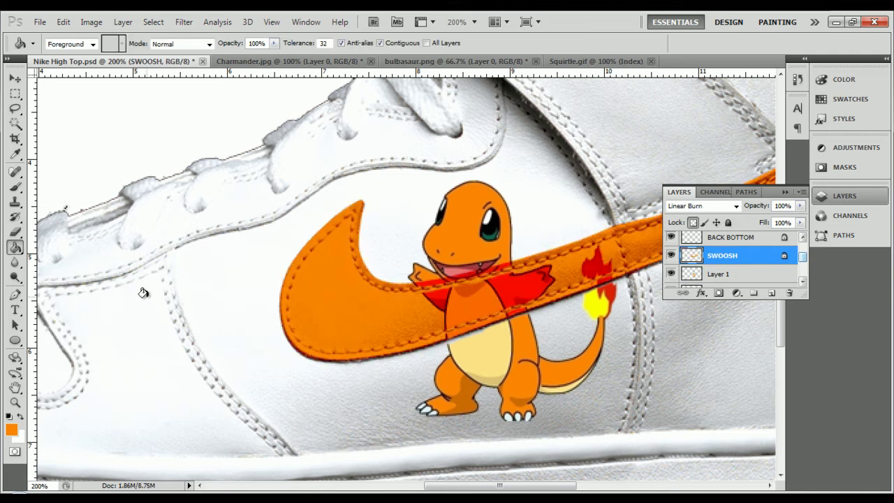
- Try erasing the SWOOSH layer's fill over Charmander's arm, and undo it
left_click(708, 273)
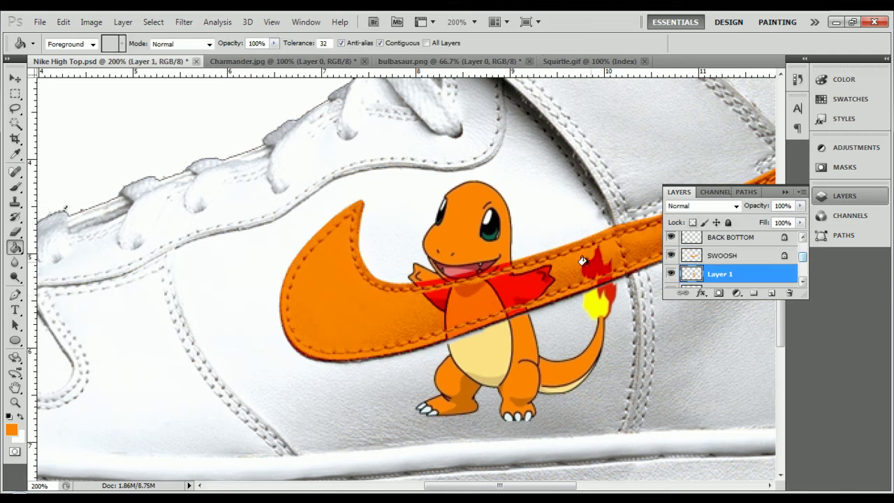
left_click(724, 253)
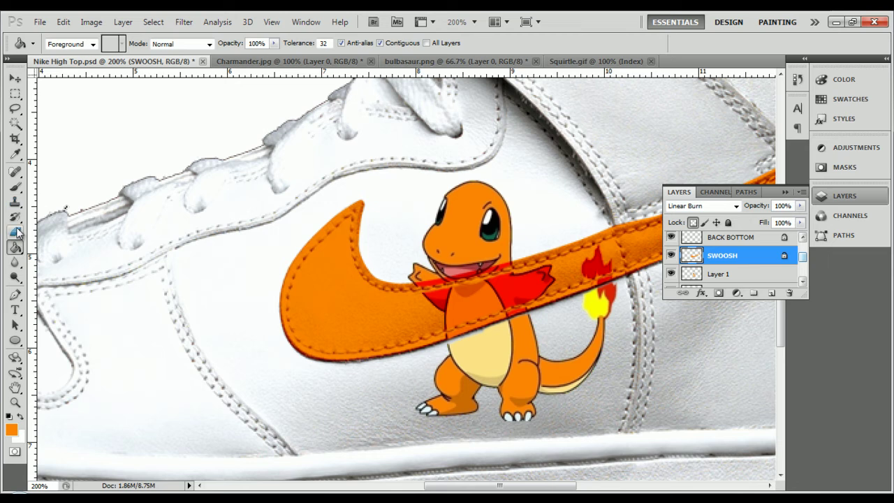
key("e")
mouse_move(438, 291)
left_mouse_down()
mouse_move(468, 312)
mouse_move(463, 323)
mouse_move(495, 285)
left_mouse_up()
key("ctrl+z")
- Set the eraser brush size to 3, try erasing the SWOOSH layer over Charmander's arm and chin, and undo the strokes
key("bracketright")
key("bracketright")
key("bracketright")
left_click(66, 43)
left_click(51, 131)
key("ctrl+plus")
key("ctrl+plus")
key("ctrl+plus")
left_click_drag(545, 312, 518, 313)
key("ctrl+z")
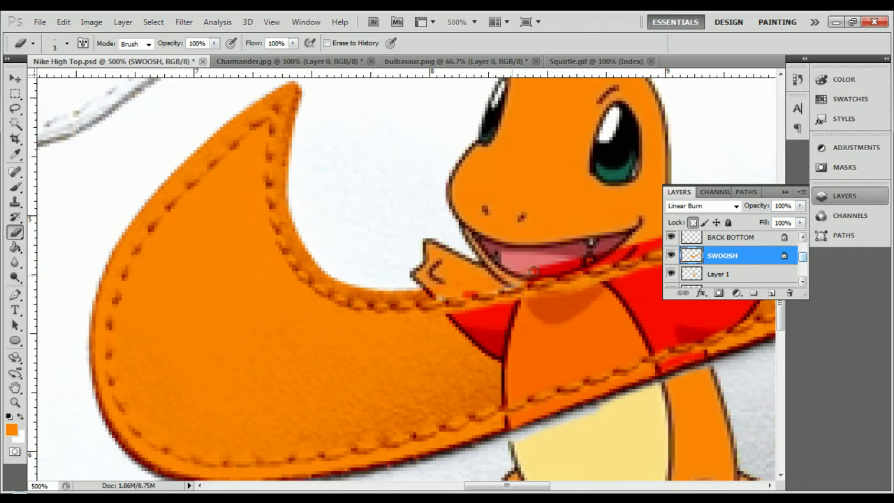
key("ctrl+z")
key("ctrl+z")
key("ctrl+z")
- Try Darker Color blending on the SWOOSH layer, and return it to Linear Burn
left_click(737, 206)
left_click(704, 17)
left_click(736, 206)
left_click(705, 90)
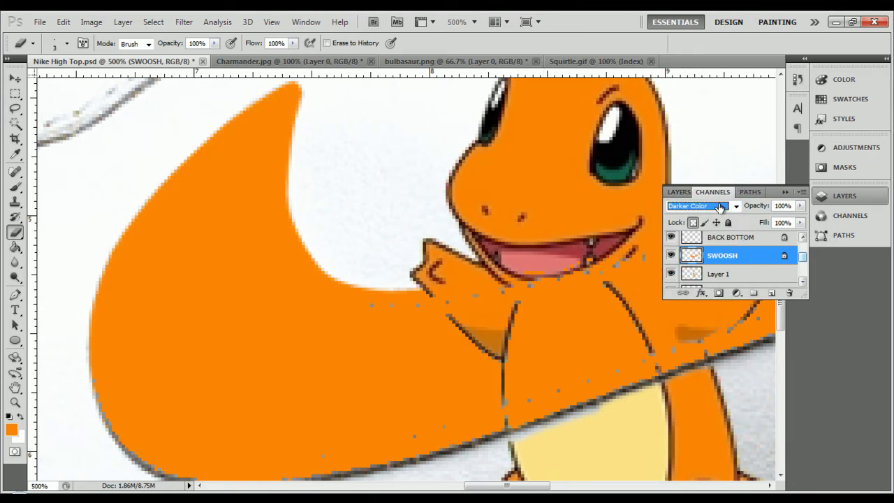
left_click(706, 205)
left_click(705, 81)
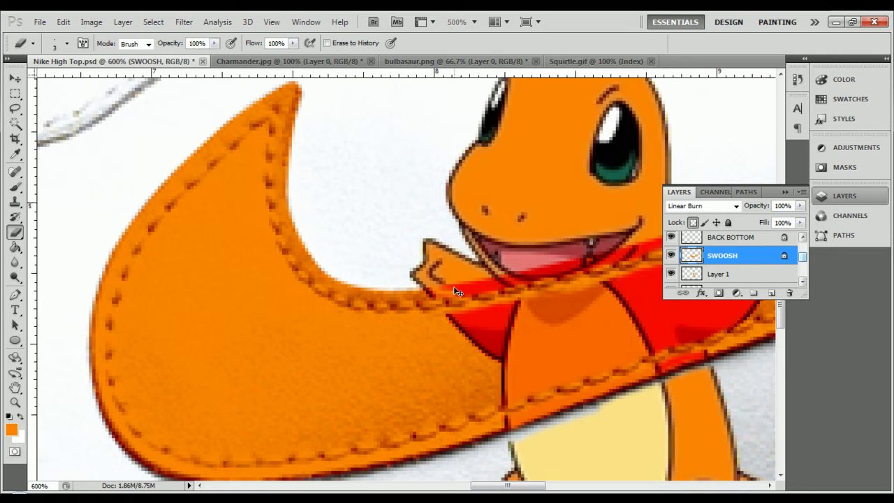
- Try erasing the SWOOSH layer's fill over Charmander's near hand and arm
key("ctrl+plus")
key("ctrl+plus")
key("ctrl+plus")
key("ctrl+plus")
key("ctrl+plus")
key("ctrl+plus")
left_click_drag(559, 384, 205, 404)
mouse_move(314, 323)
left_mouse_down()
mouse_move(395, 359)
mouse_move(406, 314)
mouse_move(527, 306)
mouse_move(491, 351)
mouse_move(529, 349)
left_mouse_up()
mouse_move(225, 364)
left_mouse_down()
mouse_move(212, 355)
mouse_move(296, 322)
left_mouse_up()
- Try erasing the SWOOSH layer's fill along Charmander's chin and mouth
left_click_drag(523, 486, 535, 487)
left_click_drag(164, 278, 648, 220)
left_click_drag(536, 490, 549, 490)
mouse_move(218, 219)
left_mouse_down()
mouse_move(182, 174)
mouse_move(428, 111)
left_mouse_up()
key("ctrl+minus")
key("ctrl+minus")
left_click_drag(541, 487, 550, 486)
mouse_move(398, 259)
left_mouse_down()
mouse_move(300, 244)
mouse_move(225, 261)
left_mouse_up()
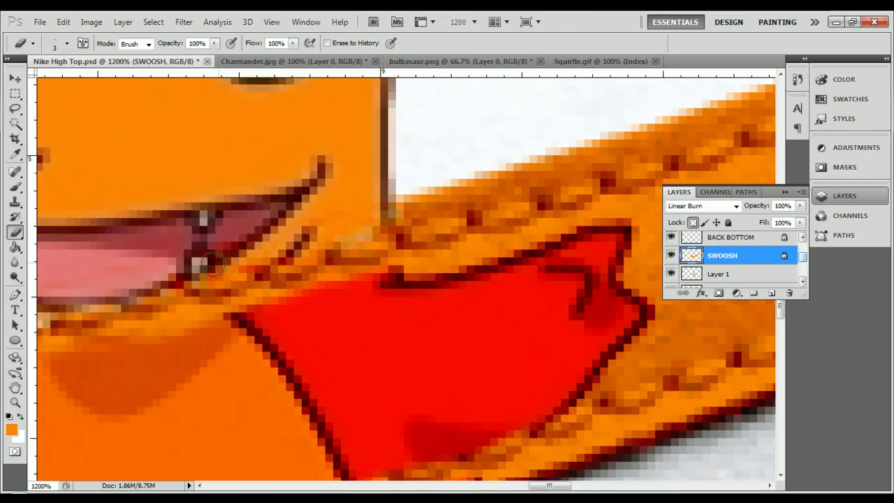
- Try erasing the SWOOSH layer's fill over Charmander's belly and the arm nearer the tail
mouse_move(247, 306)
left_mouse_down()
mouse_move(308, 307)
mouse_move(350, 289)
mouse_move(328, 349)
mouse_move(355, 413)
mouse_move(314, 368)
mouse_move(296, 393)
mouse_move(250, 377)
mouse_move(239, 384)
left_mouse_up()
left_click_drag(281, 464, 313, 462)
key("ctrl+minus")
key("ctrl+minus")
key("ctrl+minus")
key("ctrl+plus")
key("ctrl+plus")
key("ctrl+plus")
left_click_drag(378, 317, 332, 318)
mouse_move(261, 398)
left_mouse_down()
mouse_move(213, 343)
mouse_move(175, 423)
mouse_move(156, 385)
mouse_move(159, 370)
left_mouse_up()
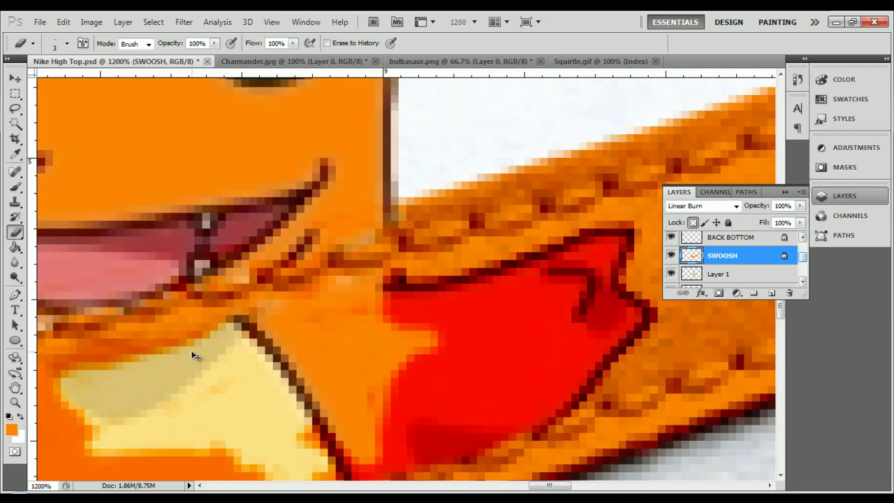
- Undo the eraser strokes made on the SWOOSH layer over Charmander
key("ctrl+alt+z")
key("ctrl+alt+z")
key("ctrl+alt+z")
key("ctrl+alt+z")
key("ctrl+alt+z")
- Move the SWOOSH layer below Layer 1 in the stack and select Layer 1
mouse_move(771, 260)
left_mouse_down()
mouse_move(773, 281)
mouse_move(776, 255)
mouse_move(769, 272)
left_mouse_up()
key("ctrl+minus")
key("ctrl+minus")
key("ctrl+minus")
key("ctrl+minus")
key("ctrl+minus")
key("ctrl+minus")
key("ctrl+alt+z")
key("ctrl+alt+z")
key("ctrl+shift+z")
key("ctrl+plus")
key("alt+bracketright")
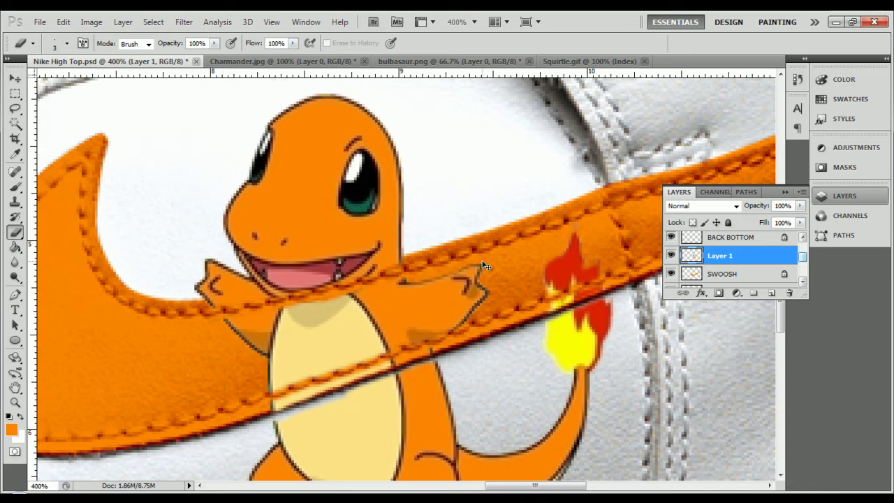
- Select the BACK BOTTOM layer and switch to the Brush tool
key("ctrl+minus")
key("ctrl+minus")
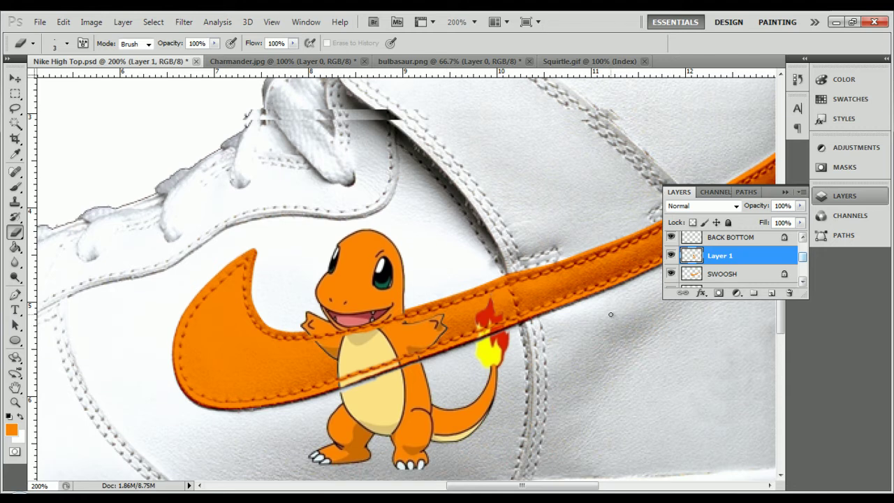
scroll(317, 318, "up", 2)
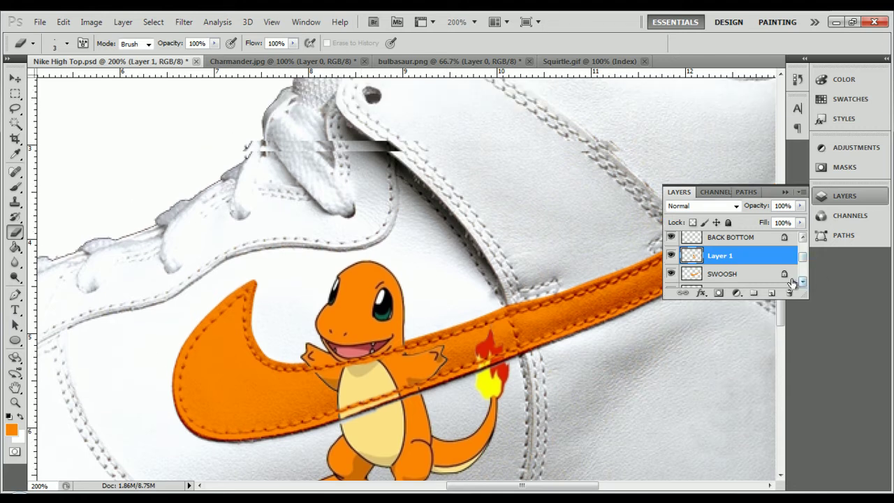
key("alt+bracketright")
key("r")
scroll(558, 388, "right", 5)
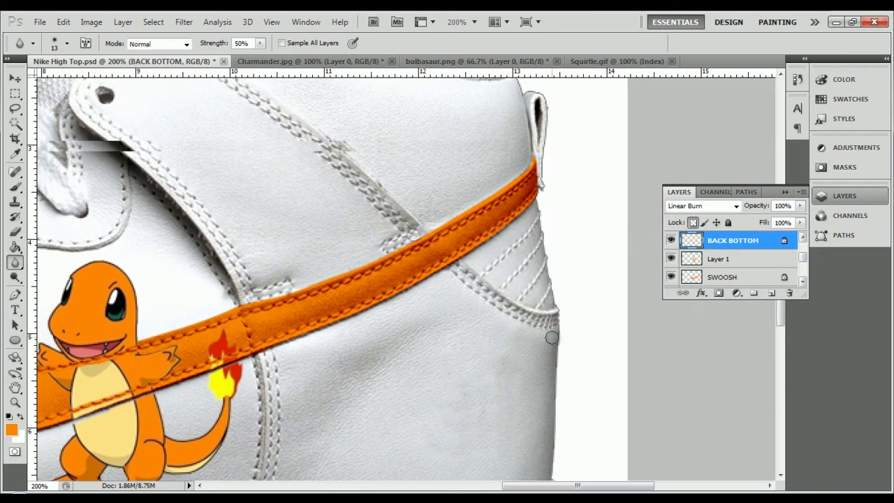
scroll(780, 336, "down", 3)
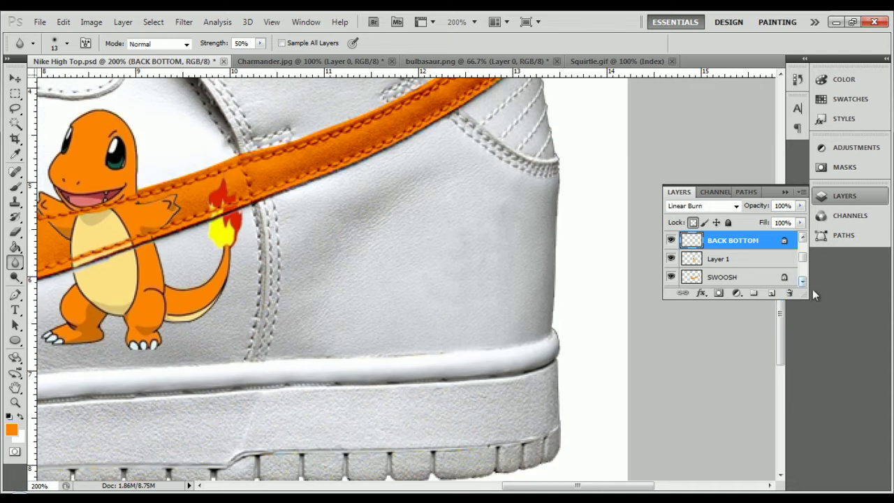
left_click(15, 187)
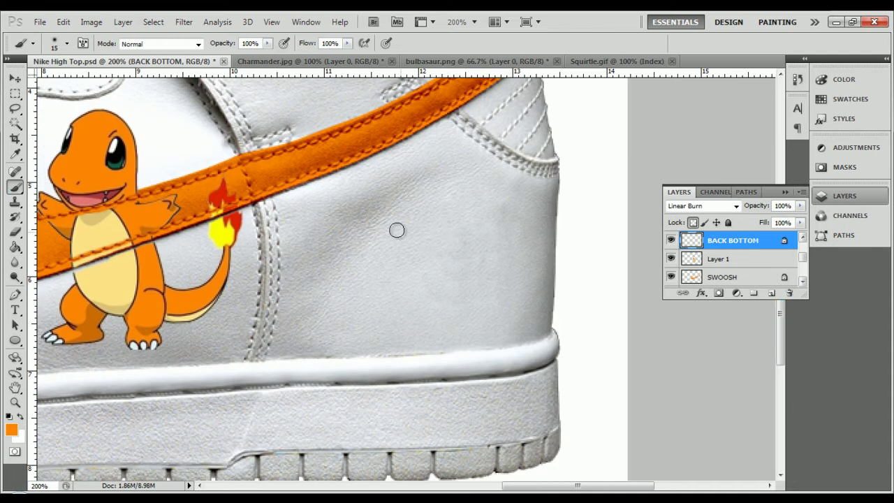
key("ctrl+minus")
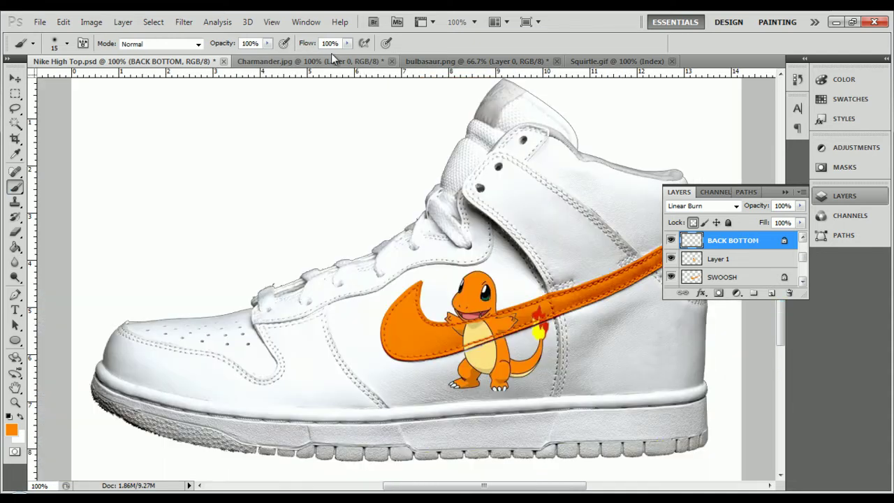
- Copy the whole bulbasaur.png image and paste it into the Nike High Top document
key("ctrl+Tab")
key("ctrl+Tab")
key("m")
key("ctrl+a")
key("ctrl+c")
key("ctrl+Tab")
key("ctrl+Tab")
key("ctrl+v")
- Scale the pasted Bulbasaur to about 16% width and 15% height, and place it on the shoe's side behind the toe
key("ctrl+t")
left_click_drag(700, 424, 182, 357)
left_click_drag(161, 348, 293, 447)
left_click_drag(240, 398, 222, 387)
left_click_drag(279, 420, 291, 418)
left_click_drag(324, 384, 329, 370)
left_click_drag(304, 418, 295, 417)
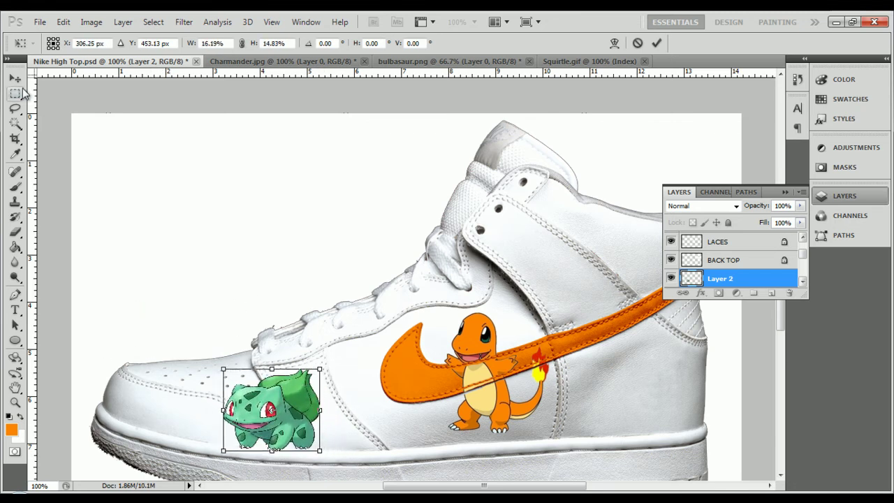
left_click(15, 78)
left_click(389, 209)
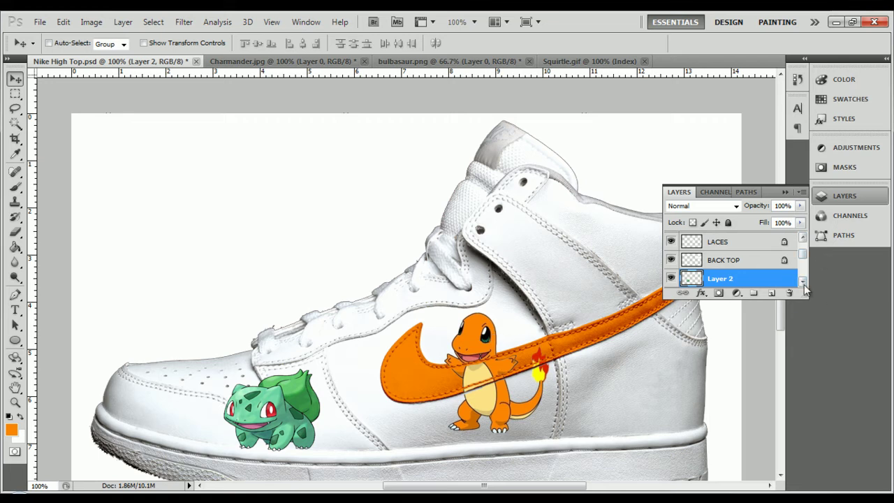
- Rename Layer 1 after Charmander and Layer 2 as Bulbasaur
scroll(802, 257, "down", 2)
double_click(723, 266)
type("Charmadn")
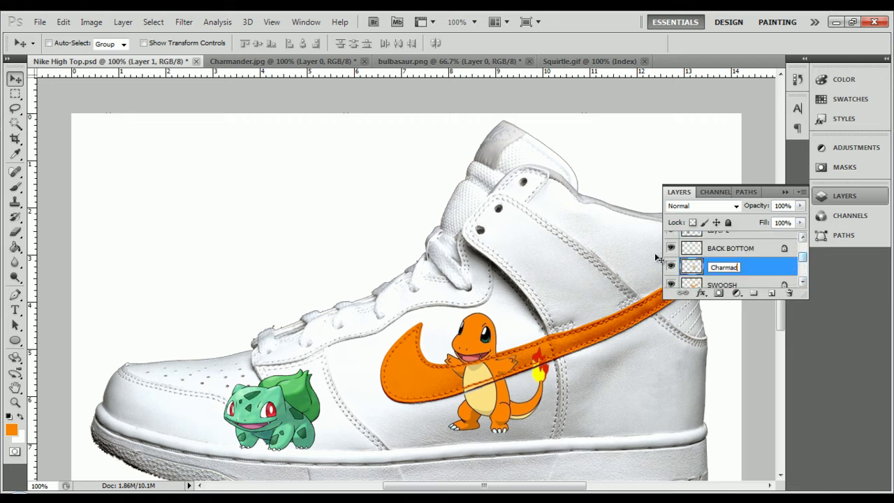
key("Return")
scroll(733, 262, "up", 2)
double_click(723, 266)
type("Bulb")
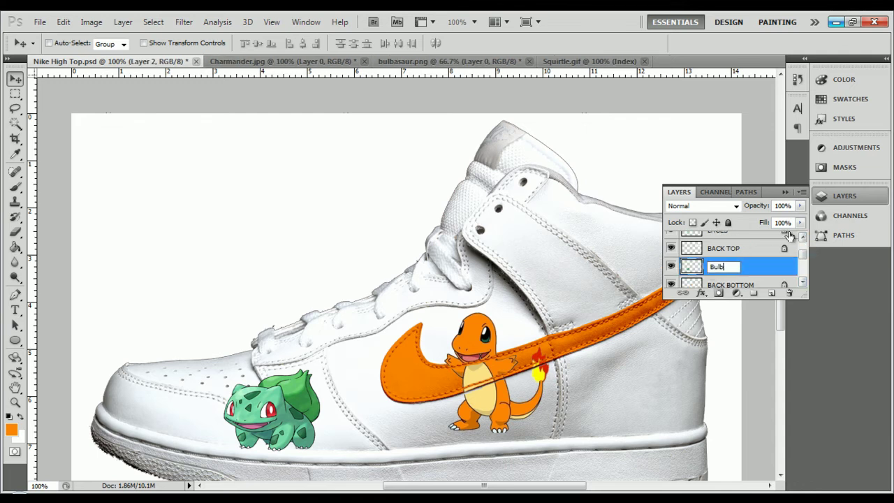
- Move the Bulbasaur layer down the layer stack toward the sole layers
left_click(789, 242)
left_click(803, 238)
left_click(752, 283)
double_click(755, 268)
left_click(605, 116)
left_click_drag(776, 266, 768, 241)
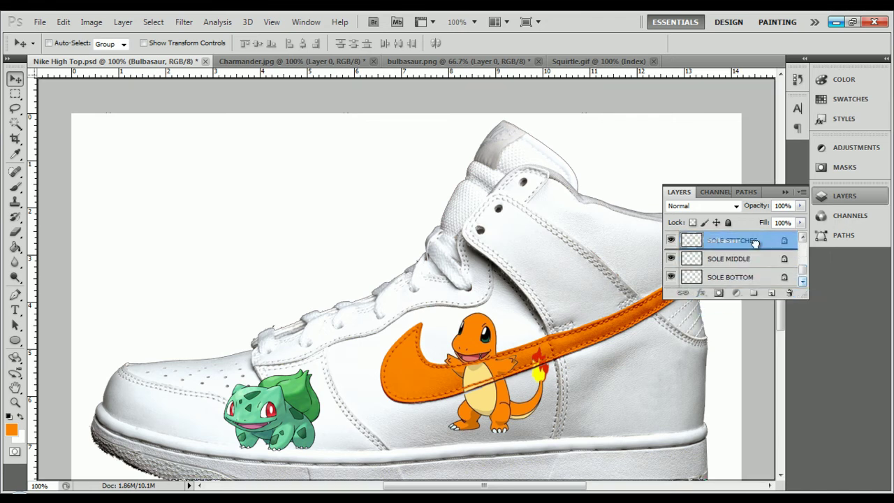
- Try orange brush strokes on the toe with different shoe-part layers active to find the one covering that area
left_click(802, 239)
left_click(755, 277)
key("b")
left_click_drag(208, 400, 256, 428)
key("ctrl+z")
left_click(739, 241)
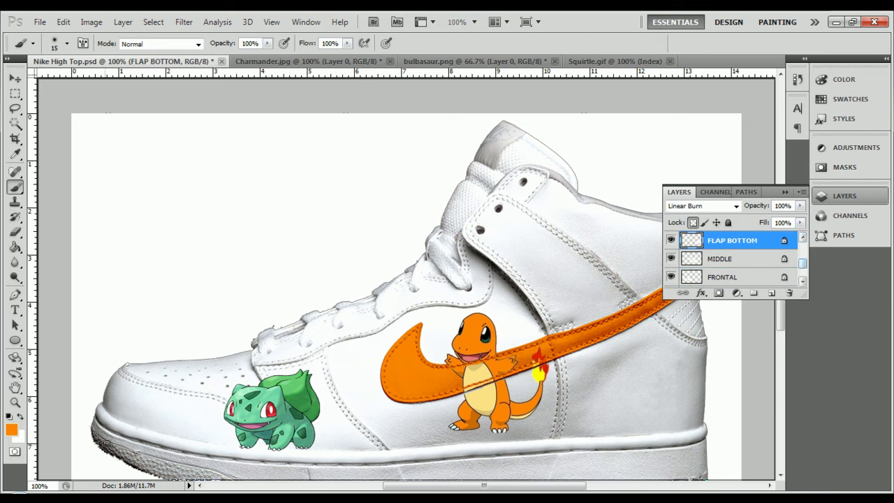
left_click(803, 237)
left_click(803, 238)
left_click(750, 258)
left_click(750, 242)
left_click(804, 239)
left_click(723, 242)
left_click_drag(213, 395, 201, 402)
- Try painting the shoelaces orange on the LACES layer, and undo the strokes
left_click(731, 258)
left_click(804, 238)
left_click(804, 238)
left_click(733, 258)
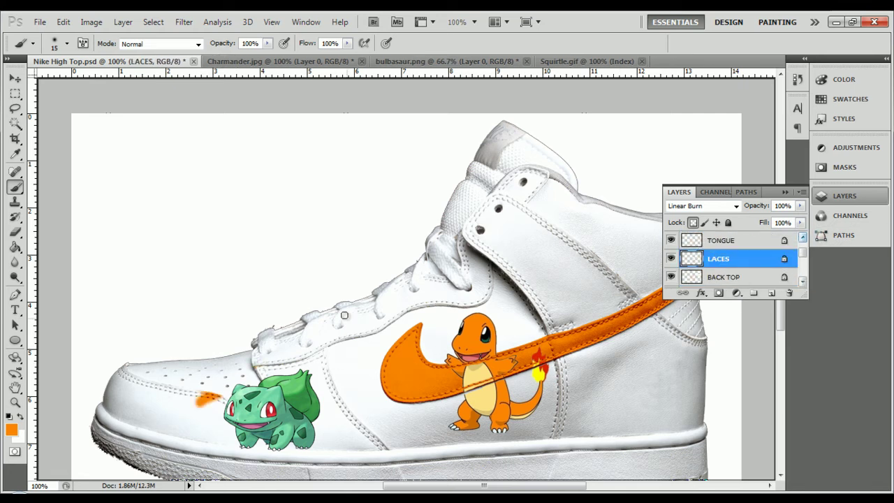
left_click_drag(304, 321, 325, 315)
left_click_drag(378, 293, 401, 280)
left_click_drag(416, 272, 439, 268)
left_click_drag(362, 305, 339, 324)
left_click_drag(321, 320, 306, 342)
mouse_move(390, 295)
left_mouse_down()
mouse_move(382, 316)
mouse_move(433, 266)
left_mouse_up()
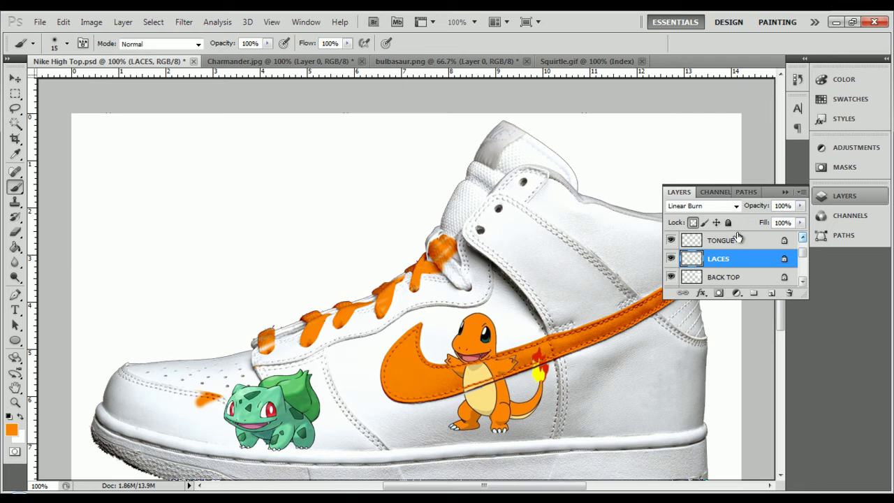
key("alt+]")
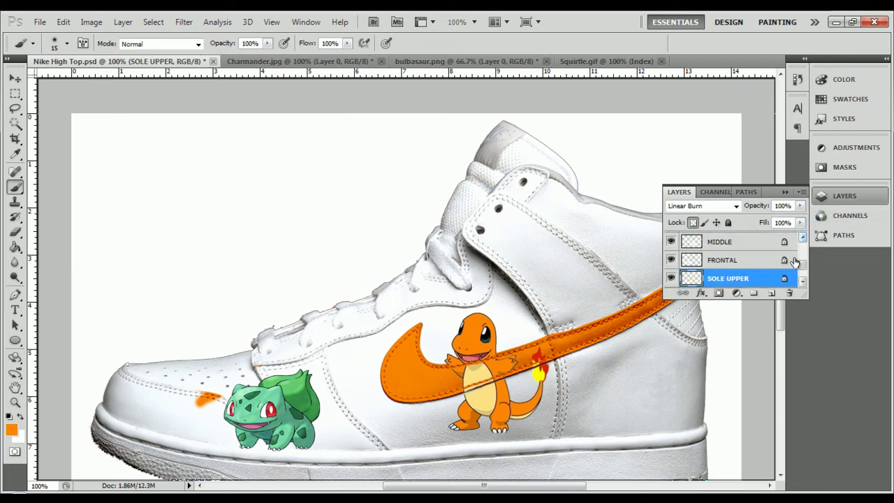
key("alt+]")
key("alt+]")
key("alt+]")
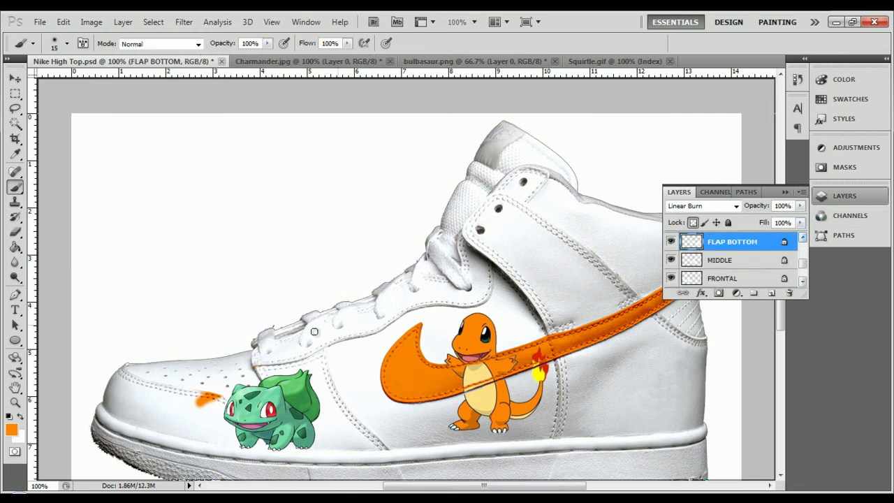
- Try an orange stroke on the side of the toe with another shoe-part layer active, and undo it
key("alt+[")
key("alt+[")
key("alt+]")
key("alt+]")
key("alt+]")
key("alt+]")
left_click(732, 262)
mouse_move(803, 262)
left_mouse_down()
mouse_move(803, 271)
mouse_move(803, 251)
mouse_move(803, 269)
left_mouse_up()
left_click(732, 240)
left_click_drag(192, 389, 187, 429)
key("ctrl+z")
- Set up the Eraser on the Bulbasaur layer for close-up work on the character
key("e")
key("ctrl+plus")
key("ctrl+plus")
key("ctrl+plus")
scroll(225, 424, "down", 10)
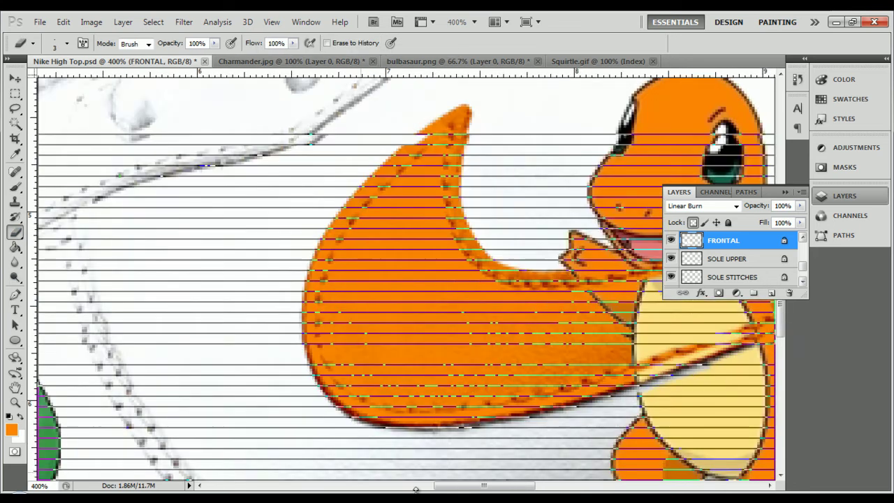
left_click_drag(462, 486, 403, 485)
scroll(468, 429, "down", 7)
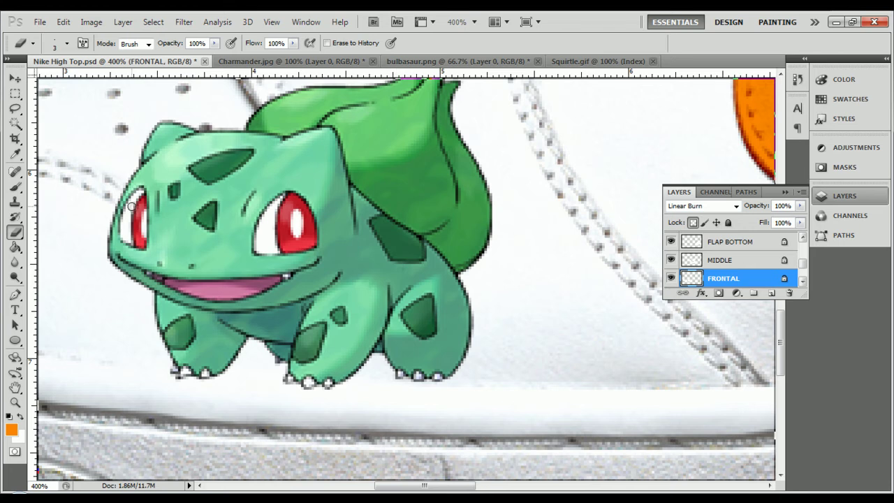
scroll(803, 269, "down", 3)
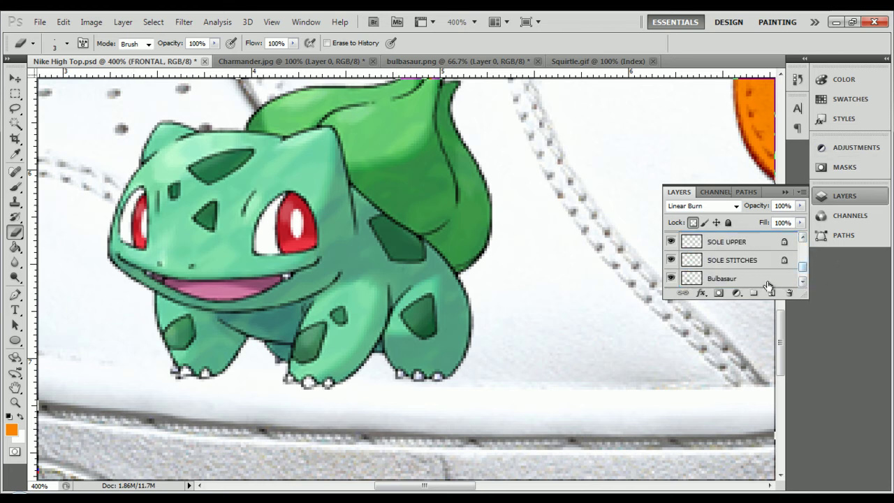
left_click(727, 278)
- Try to erase Bulbasaur's face along the path of the toe stitching
mouse_move(117, 204)
left_mouse_down()
mouse_move(167, 224)
mouse_move(136, 208)
mouse_move(198, 195)
mouse_move(194, 229)
mouse_move(153, 220)
mouse_move(168, 227)
mouse_move(154, 235)
left_mouse_up()
key("ctrl+z")
key("ctrl+z")
key("ctrl+z")
key("ctrl+z")
mouse_move(120, 200)
left_mouse_down()
mouse_move(167, 248)
mouse_move(200, 239)
mouse_move(263, 296)
mouse_move(223, 248)
left_mouse_up()
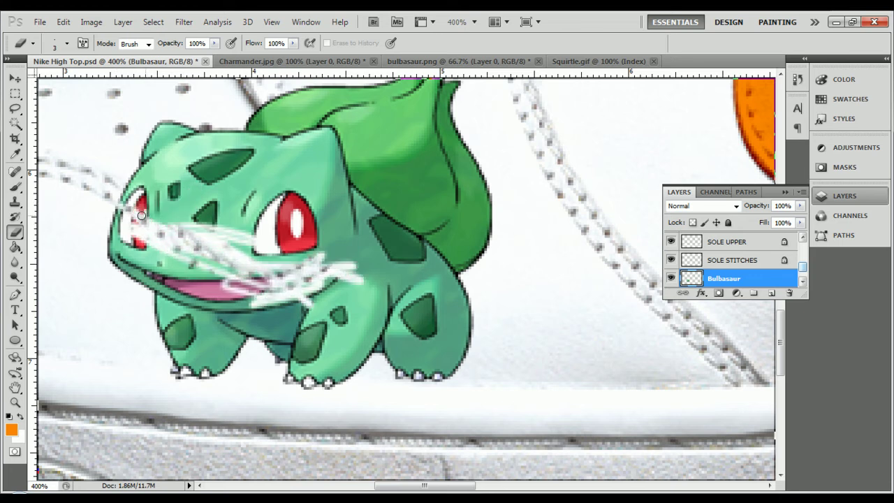
mouse_move(157, 236)
left_mouse_down()
mouse_move(209, 276)
mouse_move(280, 300)
left_mouse_up()
left_click_drag(279, 301, 230, 251)
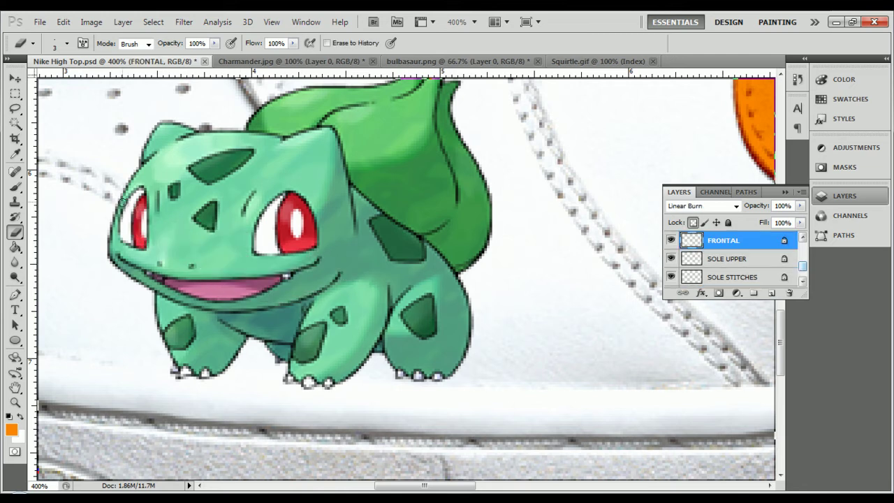
left_click(802, 281)
left_click(750, 259)
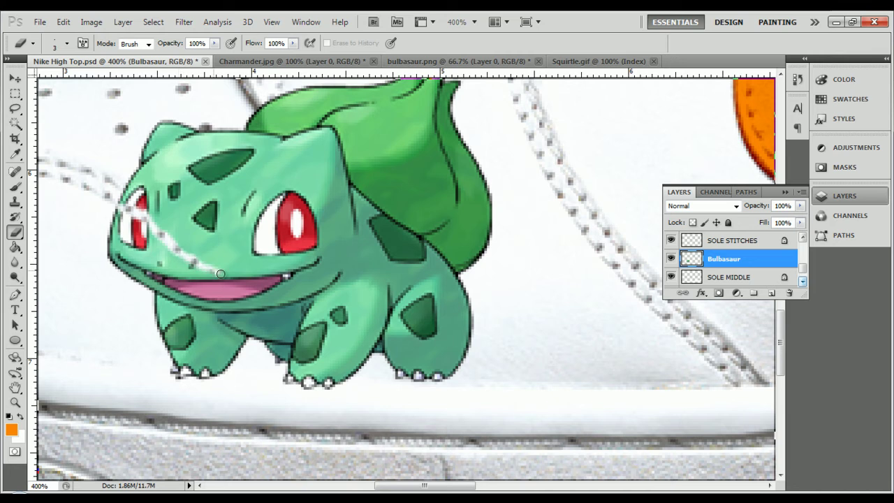
mouse_move(238, 287)
left_mouse_down()
mouse_move(310, 284)
mouse_move(322, 258)
mouse_move(333, 258)
mouse_move(349, 231)
mouse_move(327, 143)
left_mouse_up()
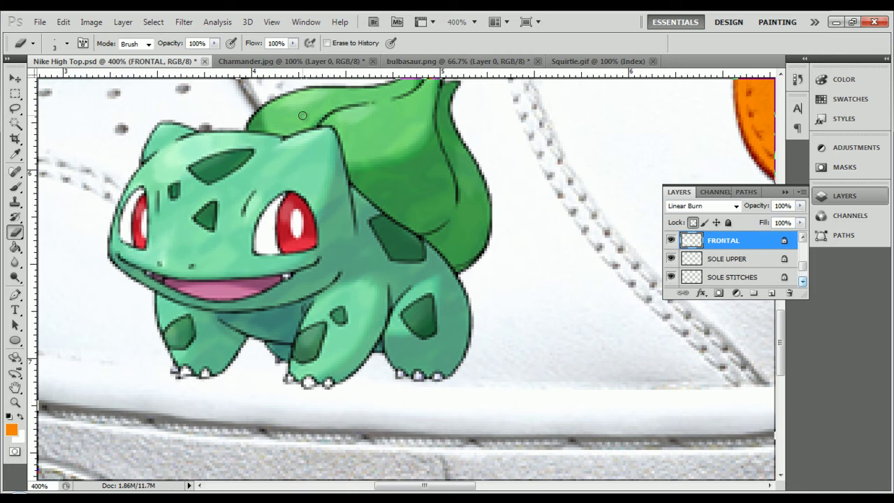
- Try to erase a strip of Bulbasaur's bulb and head along the stitching running down from the laces
mouse_move(802, 265)
left_mouse_down()
mouse_move(802, 274)
mouse_move(803, 256)
left_mouse_up()
left_click(803, 282)
left_click(803, 281)
left_click(803, 238)
left_click(726, 260)
mouse_move(291, 96)
left_mouse_down()
mouse_move(307, 146)
mouse_move(304, 177)
mouse_move(302, 136)
mouse_move(307, 150)
left_mouse_up()
key("ctrl+z")
key("ctrl+z")
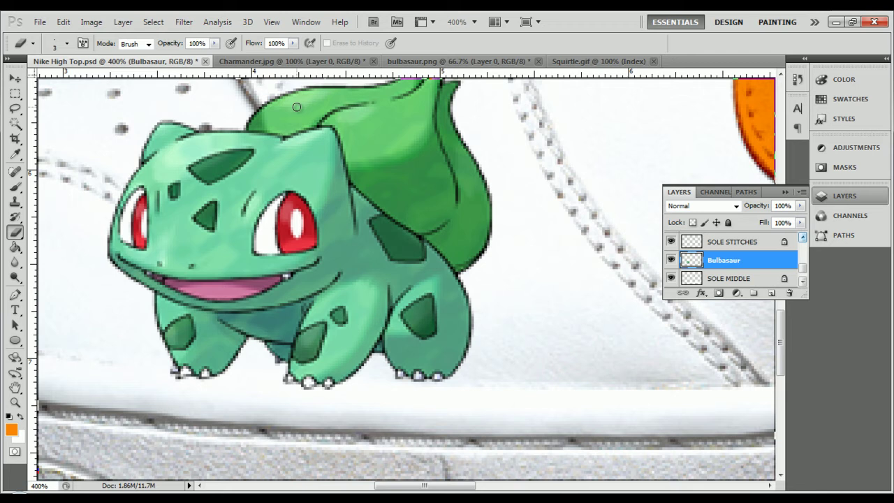
left_click_drag(276, 101, 304, 148)
key("ctrl+z")
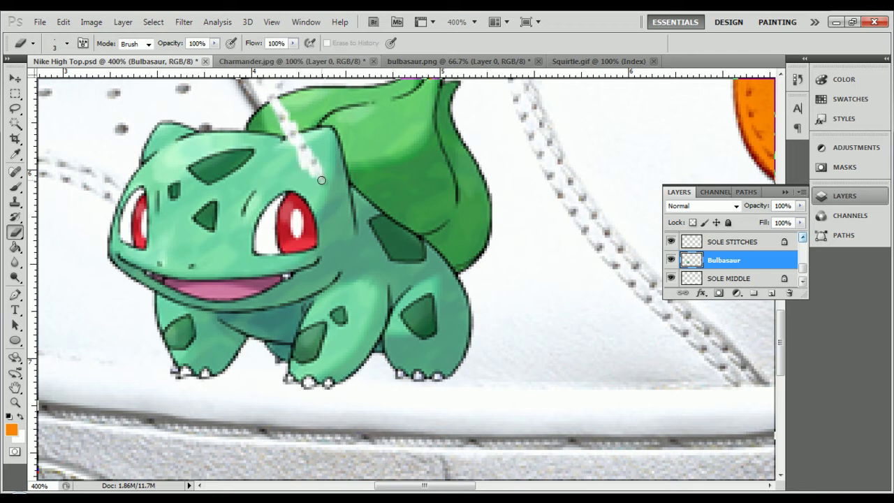
key("ctrl+z")
mouse_move(282, 113)
left_mouse_down()
mouse_move(321, 176)
mouse_move(326, 215)
mouse_move(335, 213)
mouse_move(309, 141)
mouse_move(271, 92)
mouse_move(281, 110)
left_mouse_up()
key("ctrl+z")
key("ctrl+z")
key("ctrl+z")
key("ctrl+z")
left_click(278, 104, "ctrl")
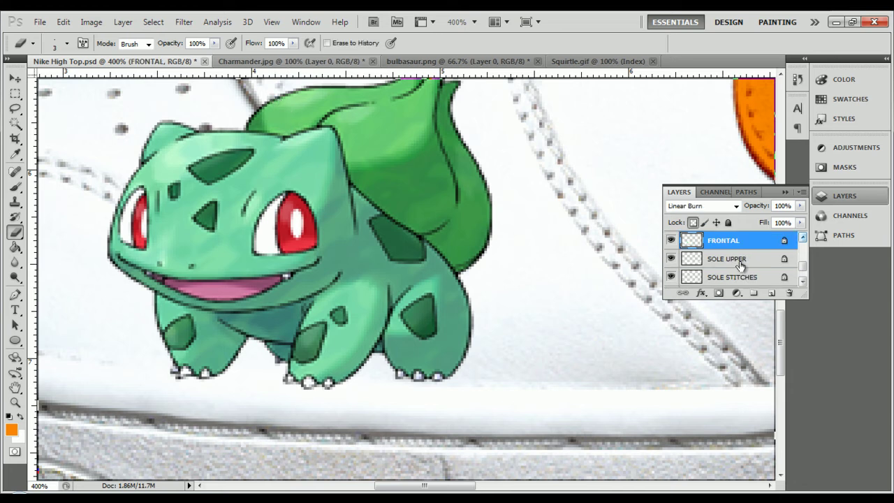
- On the Bulbasaur layer, erase a thin strip from the bulb down through the forehead to reveal the shoe stitching
left_click_drag(803, 266, 804, 270)
left_click(742, 242)
left_click(803, 238)
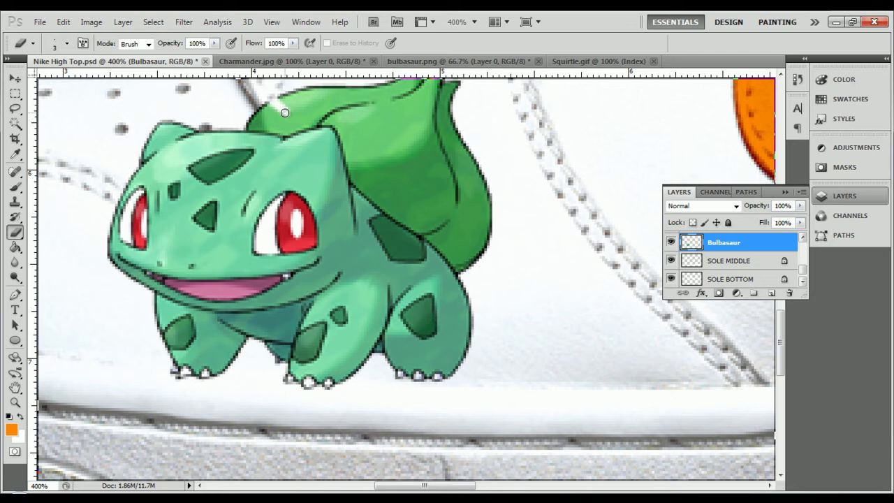
scroll(285, 112, "up", 2)
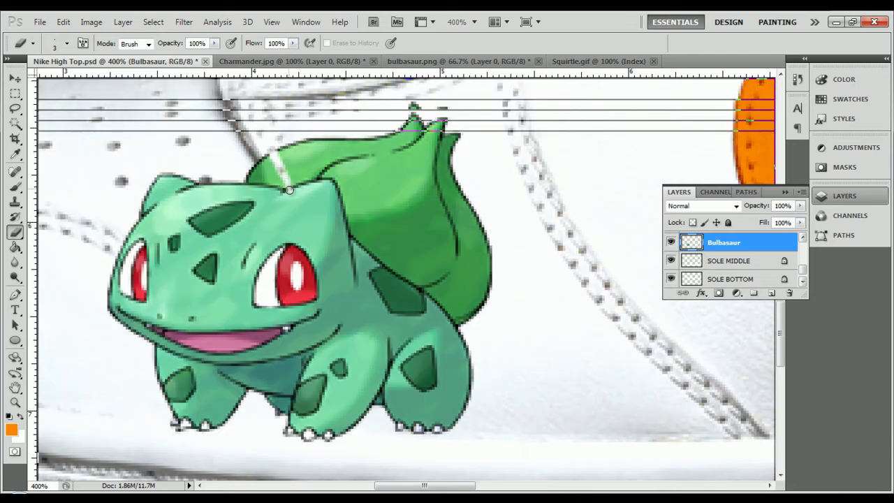
left_click_drag(287, 185, 288, 179)
key("ctrl+z")
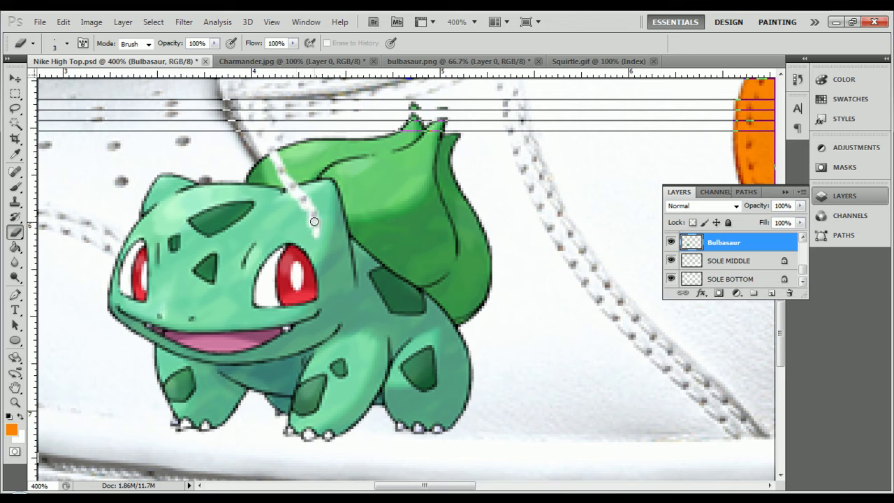
key("ctrl+z")
left_click_drag(320, 222, 323, 233)
key("ctrl+z")
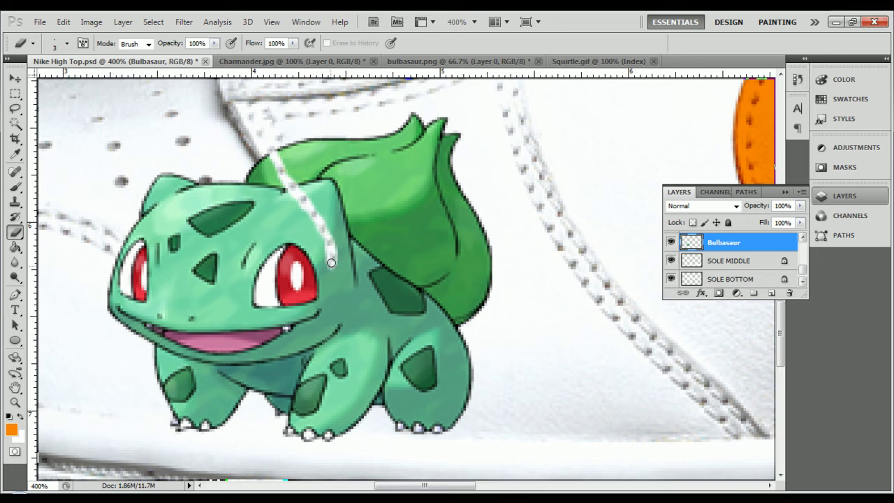
- Continue the erased stitch line around Bulbasaur's larger eye and across the mouth toward the toe stitching
left_click_drag(323, 271, 329, 267)
key("ctrl+z")
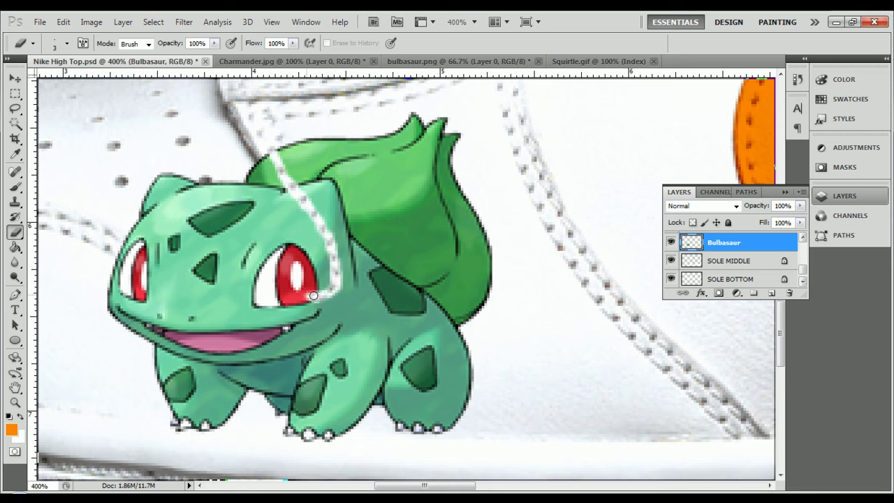
key("ctrl+z")
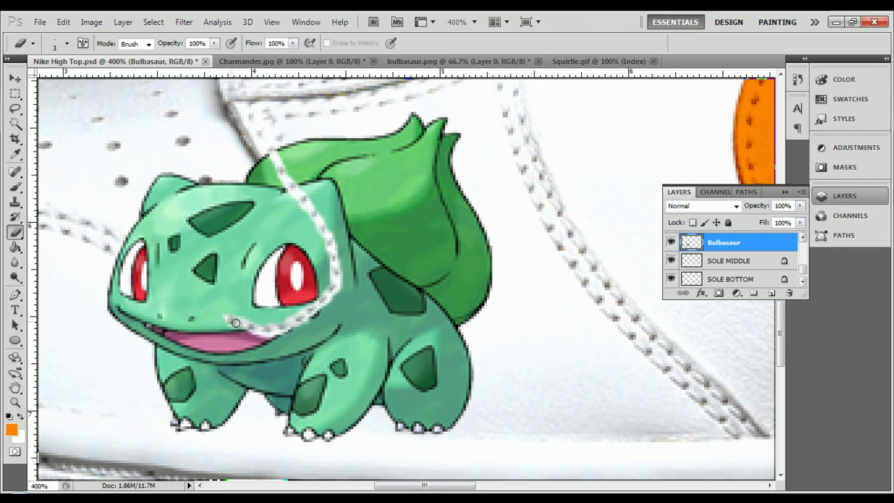
mouse_move(224, 316)
left_mouse_down()
mouse_move(125, 239)
mouse_move(130, 260)
mouse_move(194, 308)
left_mouse_up()
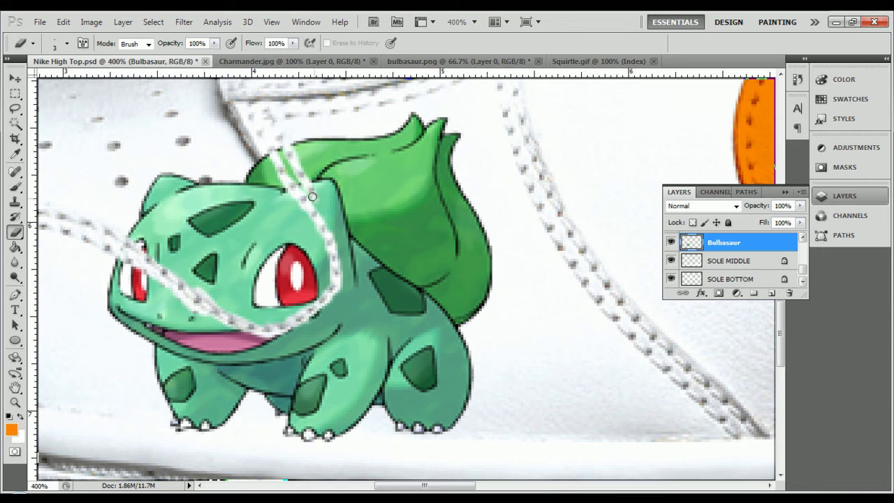
- Erase the second, parallel stitch line behind Bulbasaur's larger eye and along the mouth
left_click_drag(332, 224, 353, 262)
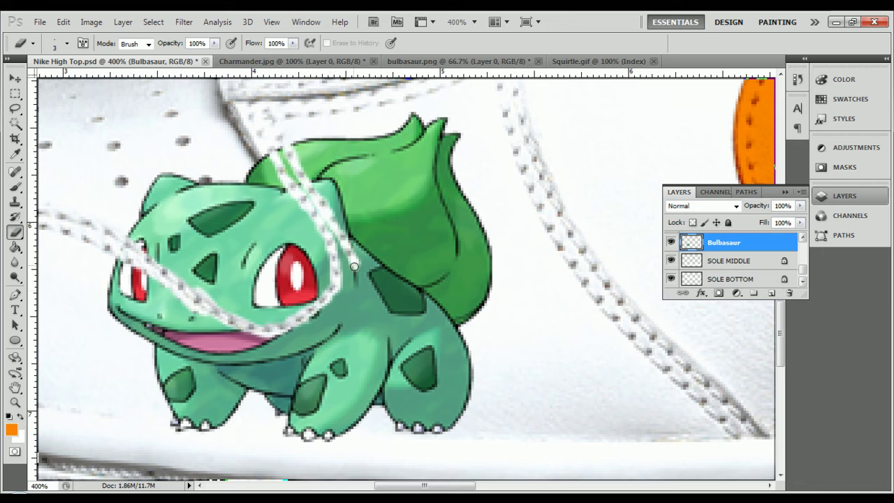
mouse_move(338, 301)
left_mouse_down()
mouse_move(272, 345)
mouse_move(240, 339)
mouse_move(178, 310)
mouse_move(194, 317)
mouse_move(128, 264)
mouse_move(156, 295)
mouse_move(174, 289)
mouse_move(250, 331)
left_mouse_up()
left_click_drag(392, 485, 361, 487)
left_click_drag(403, 274, 384, 259)
scroll(534, 324, "up", 3)
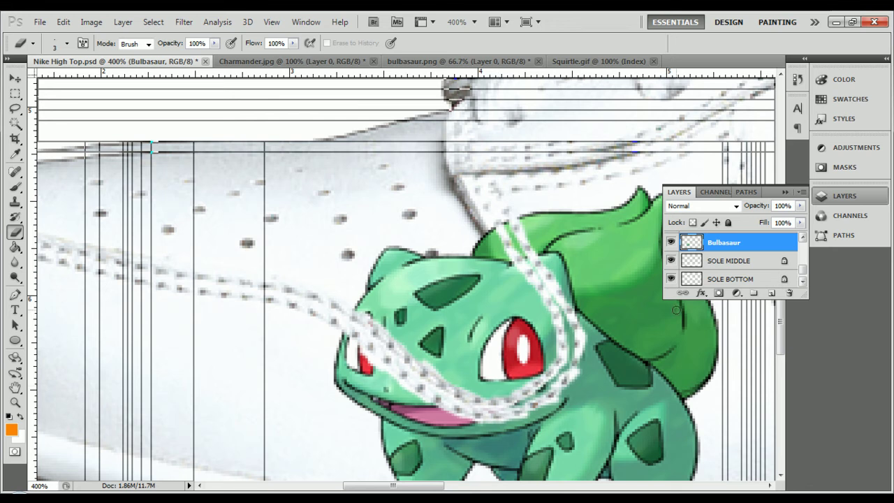
key("ctrl+minus")
key("ctrl+minus")
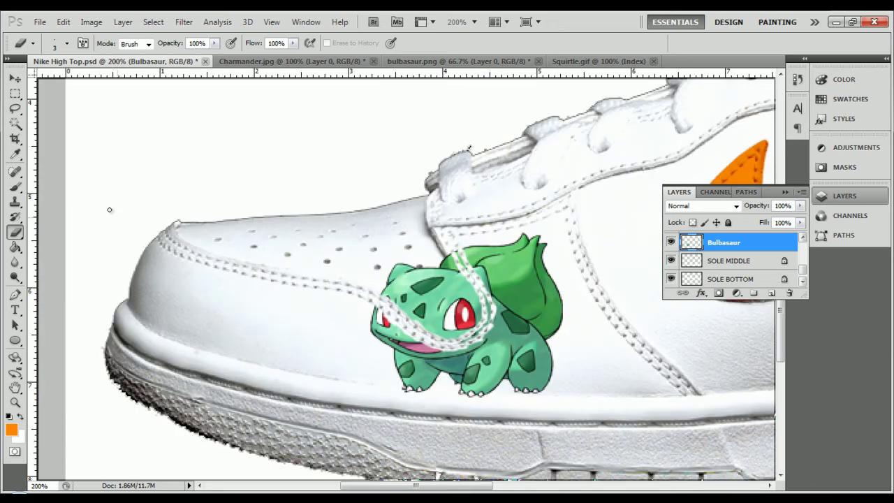
- Sample Bulbasaur's teal skin colour as the foreground colour and select the FRONTAL UPPER layer
left_click(16, 154)
left_click(400, 287)
scroll(805, 251, "up", 5)
left_click(735, 261)
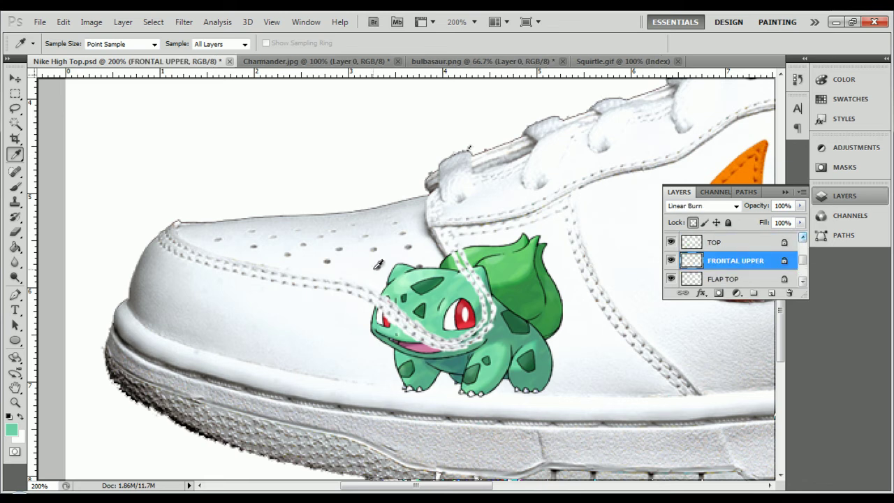
- Try to brush the sampled teal over the perforated top of the toe
key("b")
mouse_move(189, 231)
left_mouse_down()
mouse_move(289, 281)
mouse_move(246, 233)
mouse_move(302, 259)
mouse_move(226, 214)
mouse_move(287, 230)
mouse_move(381, 286)
mouse_move(260, 216)
mouse_move(257, 232)
mouse_move(294, 218)
mouse_move(340, 222)
mouse_move(401, 209)
mouse_move(437, 232)
mouse_move(410, 230)
mouse_move(435, 258)
mouse_move(394, 274)
left_mouse_up()
key("ctrl+z")
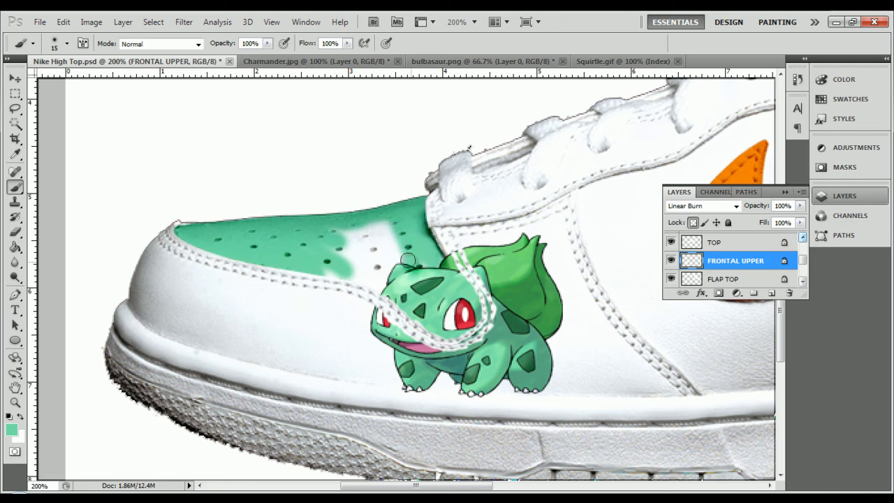
key("ctrl+z")
- Fill the perforated toe top on the FRONTAL UPPER layer with the sampled teal using the Paint Bucket
left_click(15, 248)
left_click(259, 224)
left_click(257, 225)
- Erase the teal fill covering Bulbasaur's head on the FRONTAL UPPER layer, enlarging the eraser to 15
left_click(14, 233)
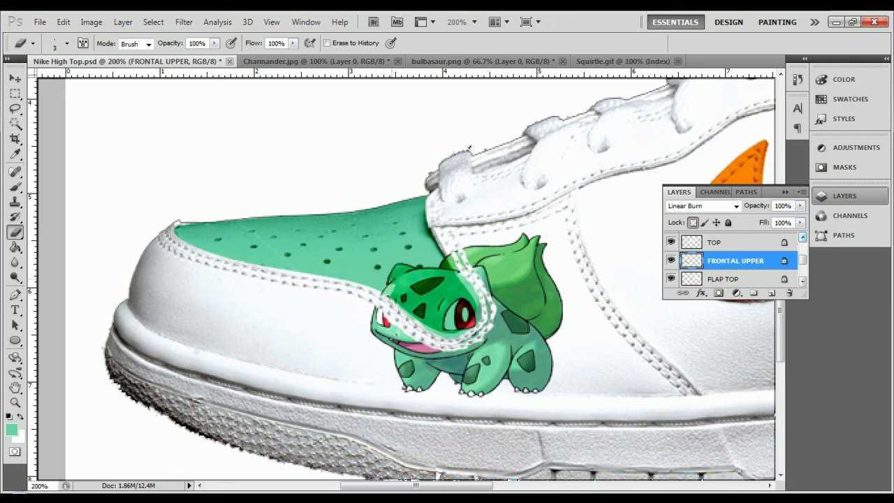
key("bracketright")
key("bracketright")
key("bracketright")
key("bracketright")
key("bracketright")
key("bracketright")
key("bracketright")
mouse_move(400, 277)
left_mouse_down()
mouse_move(410, 314)
mouse_move(461, 307)
mouse_move(448, 334)
left_mouse_up()
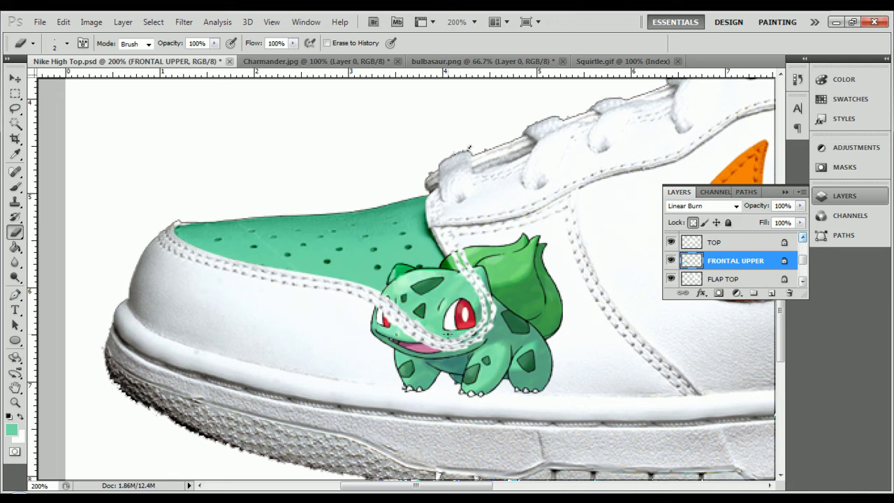
key("bracketright")
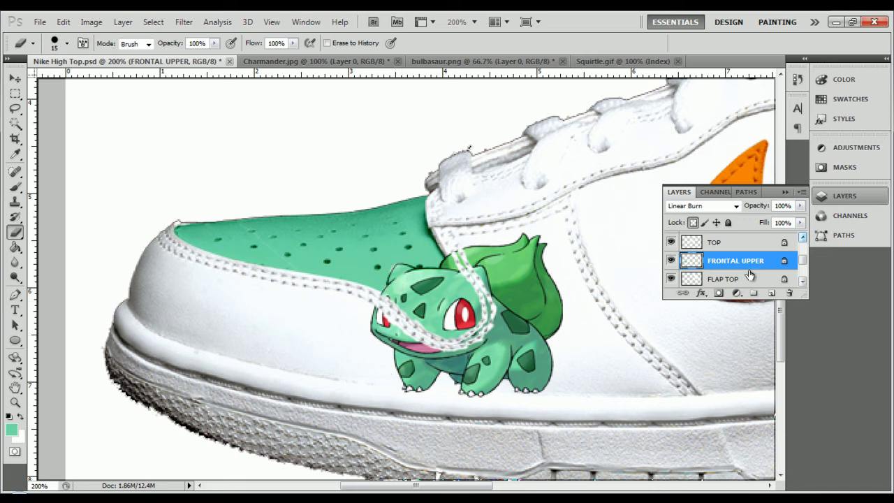
- Sample the lighter green of Bulbasaur's bulb and fill the FRONTAL layer with it using the Paint Bucket
key("z")
key("i")
left_click(15, 247)
left_click(802, 281)
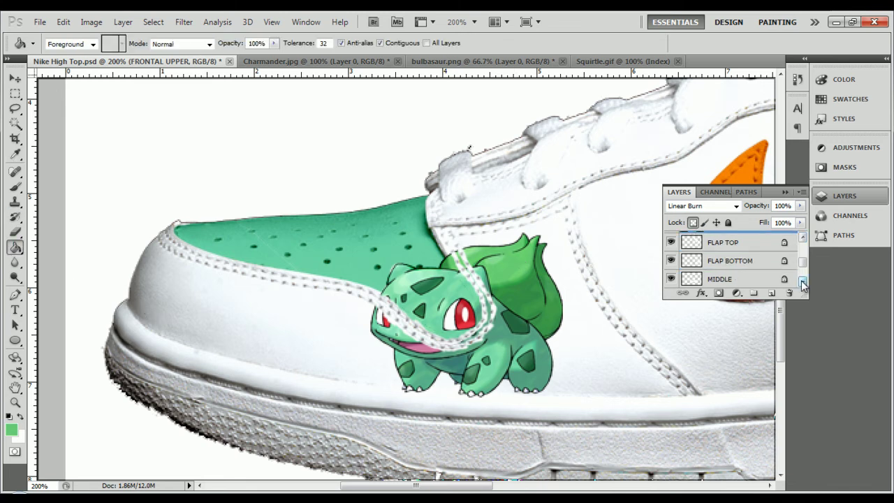
left_click(802, 239)
scroll(803, 252, "down", 10)
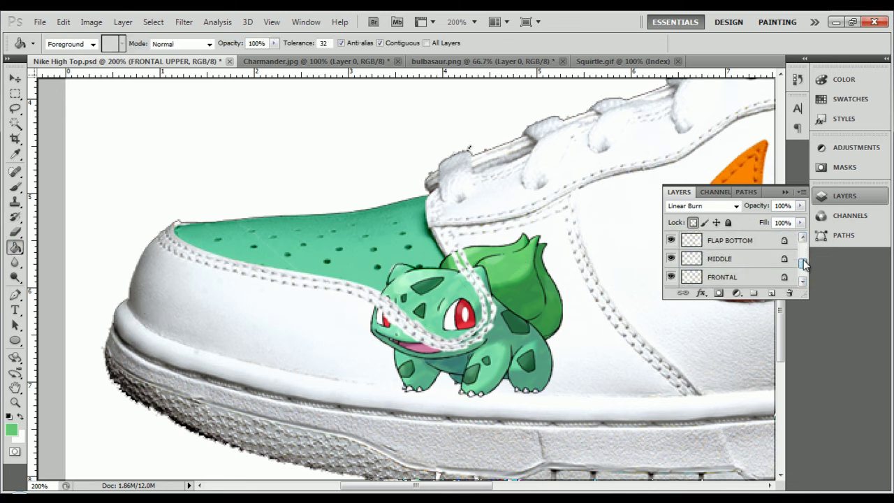
left_click(803, 239)
left_click_drag(802, 246, 803, 264)
left_click(736, 267)
left_click(296, 319)
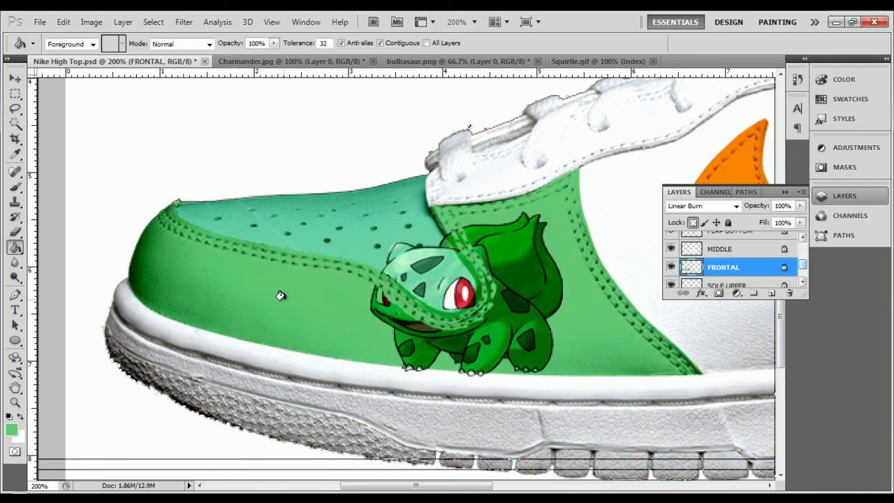
- Try to erase the green fill over Bulbasaur's face with a large eraser
left_click(15, 232)
left_click_drag(389, 302, 385, 282)
key("ctrl+z")
key("bracketleft")
key("bracketleft")
key("v")
left_click(16, 232)
mouse_move(387, 319)
left_mouse_down()
mouse_move(404, 332)
mouse_move(409, 360)
mouse_move(430, 356)
mouse_move(382, 297)
mouse_move(331, 318)
mouse_move(328, 351)
mouse_move(343, 331)
mouse_move(334, 311)
left_mouse_up()
key("ctrl+z")
- Reduce the eraser to size 3 and undo the last erasing over Bulbasaur's face
key("ctrl+plus")
key("ctrl+plus")
key("ctrl+plus")
key("bracketright")
key("bracketleft")
key("bracketleft")
key("bracketleft")
key("bracketleft")
key("bracketleft")
key("bracketleft")
key("bracketleft")
key("ctrl+alt+z")
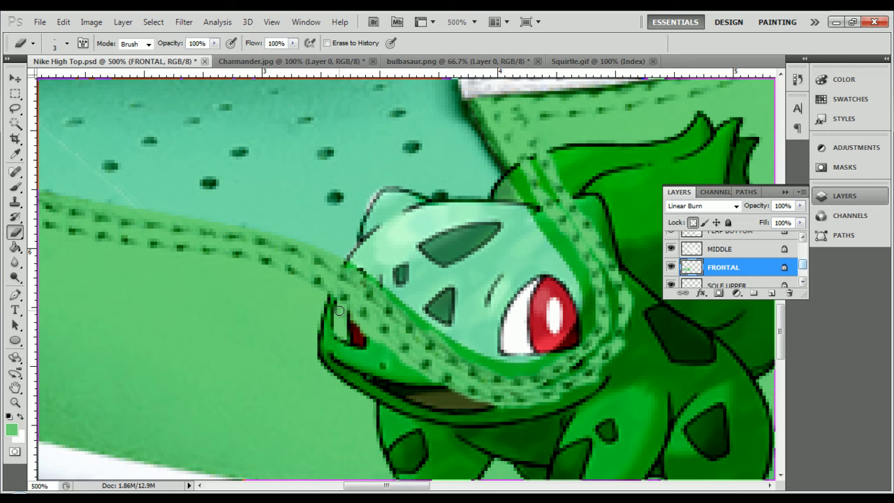
- Erase the green fill along the inner edge of the stitching over Bulbasaur's face and from the upper part of its bulb
left_click(598, 120)
left_click_drag(531, 171, 532, 162)
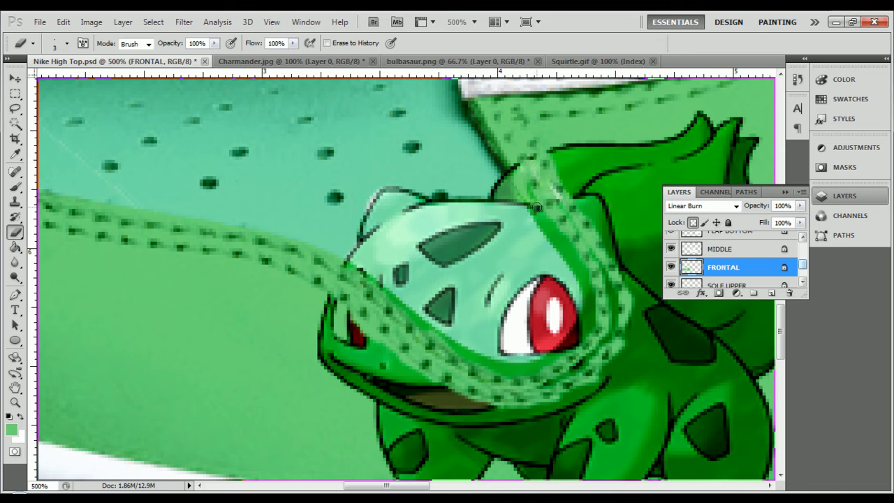
left_click_drag(560, 251, 578, 275)
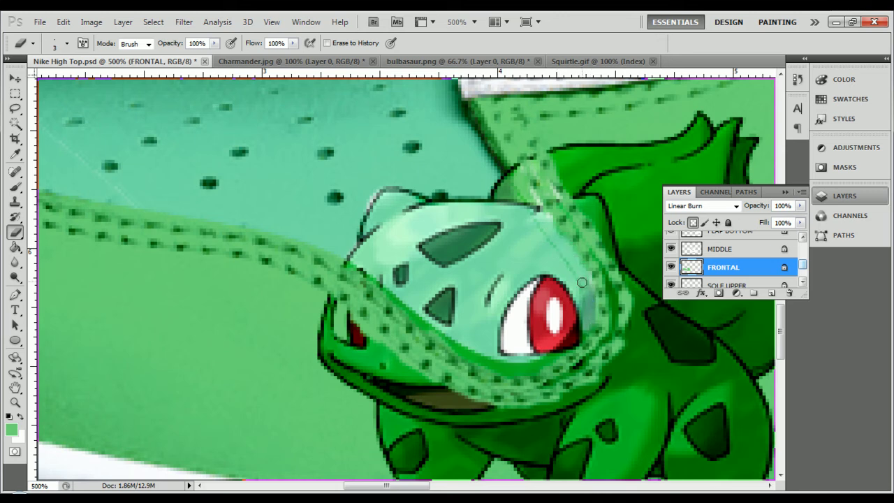
mouse_move(394, 297)
left_mouse_down()
mouse_move(481, 360)
mouse_move(521, 370)
mouse_move(584, 333)
left_mouse_up()
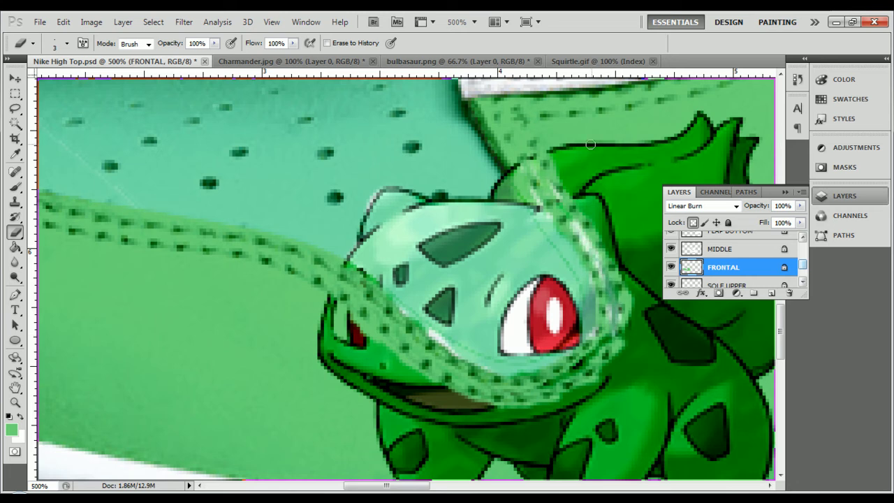
mouse_move(752, 148)
left_mouse_down()
mouse_move(728, 130)
mouse_move(698, 137)
mouse_move(700, 123)
mouse_move(671, 146)
mouse_move(561, 151)
mouse_move(559, 166)
mouse_move(559, 156)
mouse_move(654, 150)
mouse_move(663, 177)
mouse_move(573, 159)
left_mouse_up()
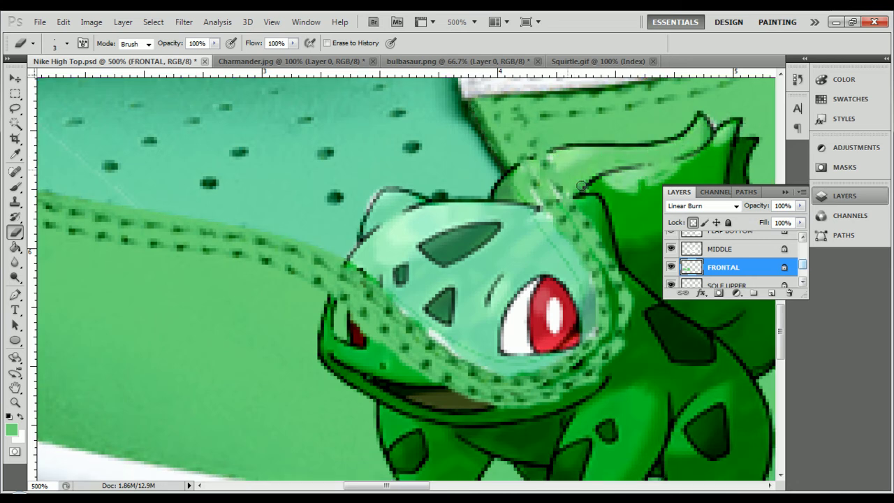
- Try the Normal and Color Burn blending modes on the FRONTAL layer
key("ctrl+minus")
key("ctrl+minus")
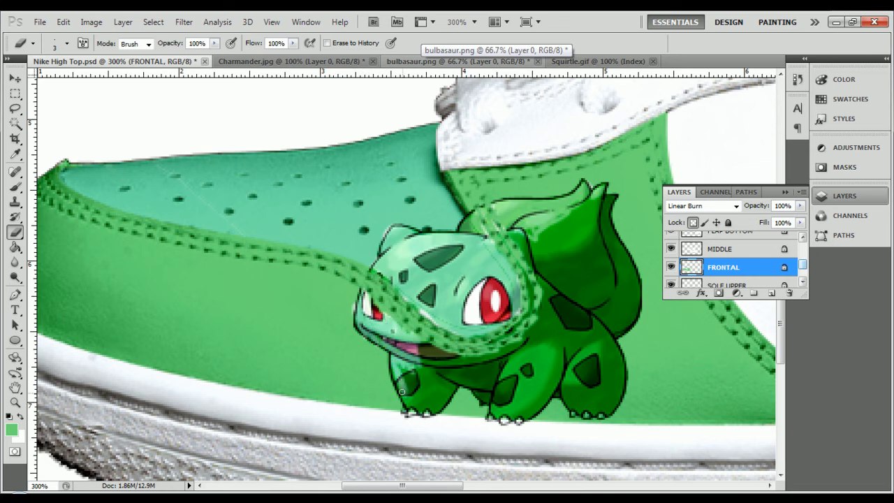
left_click(702, 206)
left_click(692, 13)
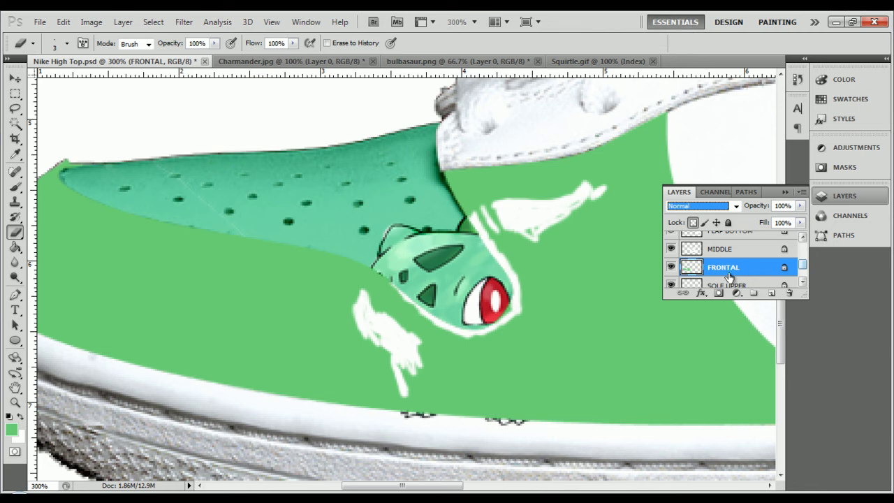
scroll(750, 271, "down", 1)
left_click(670, 260)
left_click(670, 260)
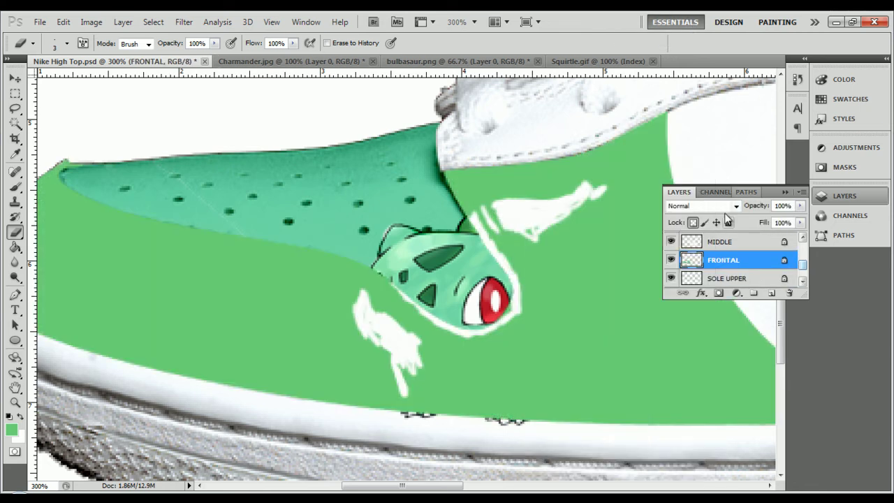
left_click(738, 205)
left_click(719, 70)
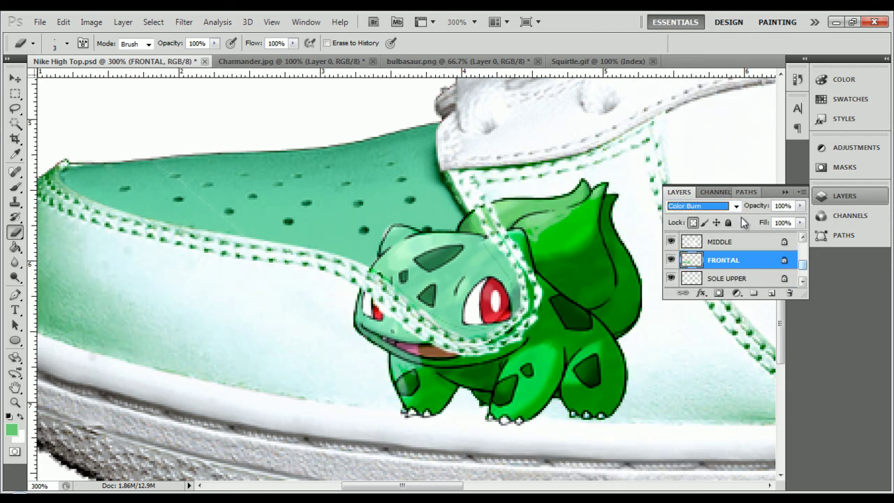
- Try the Multiply blending mode on the FRONTAL layer and return it to Linear Burn
left_click(737, 206)
left_click(687, 48)
left_click(735, 206)
left_click(674, 59)
left_click(727, 207)
left_click(526, 328)
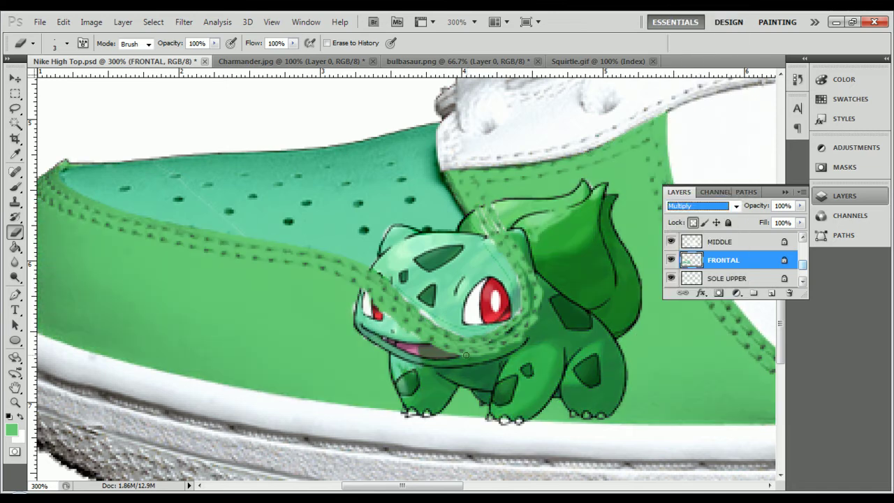
left_click(719, 206)
left_click(688, 79)
left_click(714, 206)
left_click(423, 443)
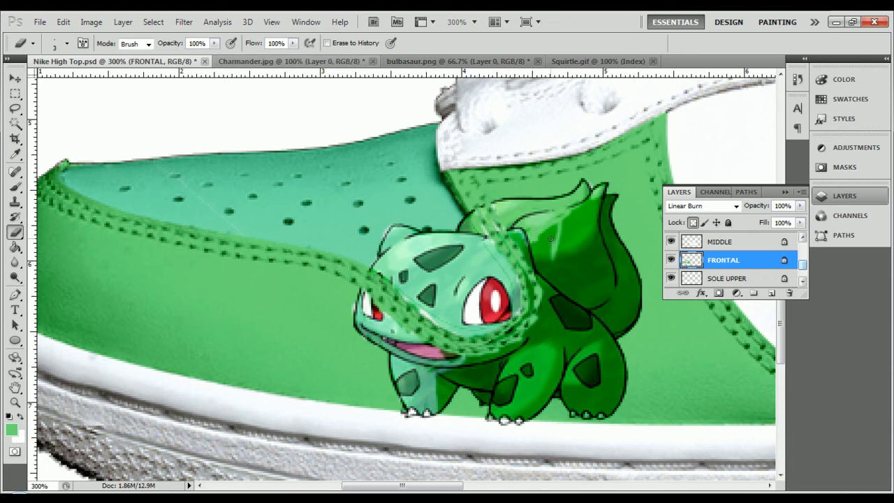
- Erase the green fill covering the rest of Bulbasaur's bulb on the FRONTAL layer, reducing the eraser to 5
mouse_move(592, 288)
left_mouse_down()
mouse_move(601, 286)
mouse_move(571, 245)
left_mouse_up()
key("bracketleft")
key("bracketleft")
key("bracketleft")
key("bracketleft")
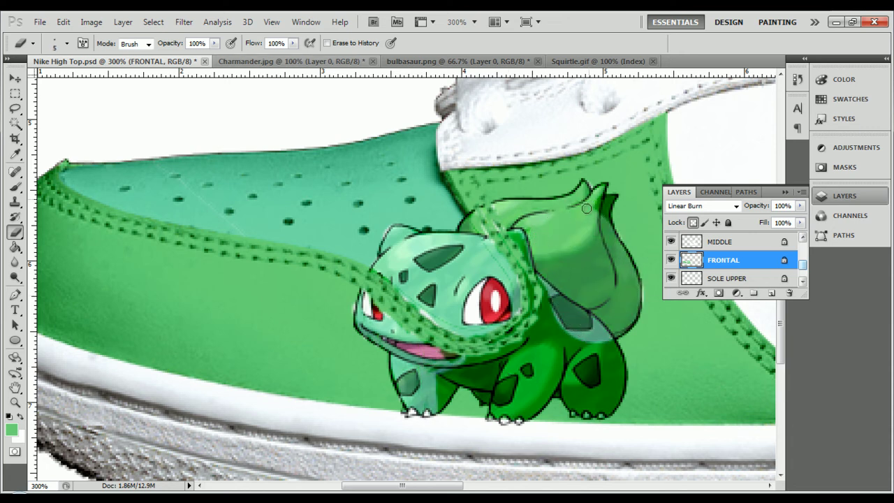
- Erase the remaining green fill over Bulbasaur's body and legs, adjusting the eraser size down to 9 for the edges
key("bracketright")
key("bracketright")
key("bracketright")
key("bracketright")
key("bracketright")
key("bracketright")
key("bracketright")
key("bracketright")
key("bracketright")
key("bracketright")
key("bracketright")
key("bracketright")
key("bracketright")
key("bracketright")
key("bracketright")
key("bracketleft")
key("bracketleft")
key("bracketleft")
key("bracketleft")
key("bracketleft")
mouse_move(594, 365)
left_mouse_down()
mouse_move(584, 388)
mouse_move(602, 391)
mouse_move(536, 379)
mouse_move(510, 395)
mouse_move(558, 340)
mouse_move(565, 299)
mouse_move(525, 225)
left_mouse_up()
key("bracketleft")
key("bracketleft")
key("bracketleft")
key("bracketleft")
key("bracketleft")
key("bracketleft")
mouse_move(519, 354)
left_mouse_down()
mouse_move(483, 377)
mouse_move(472, 364)
mouse_move(532, 341)
left_mouse_up()
mouse_move(477, 371)
left_mouse_down()
mouse_move(450, 377)
mouse_move(555, 393)
left_mouse_up()
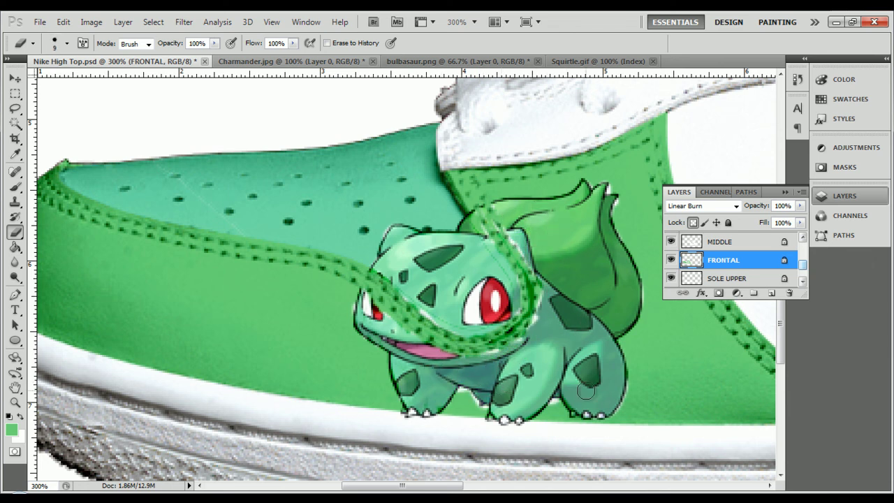
- Sample the light teal of Bulbasaur's head as the foreground color for the Brush tool
key("ctrl+minus")
key("ctrl+minus")
key("ctrl+minus")
key("ctrl+minus")
key("ctrl+plus")
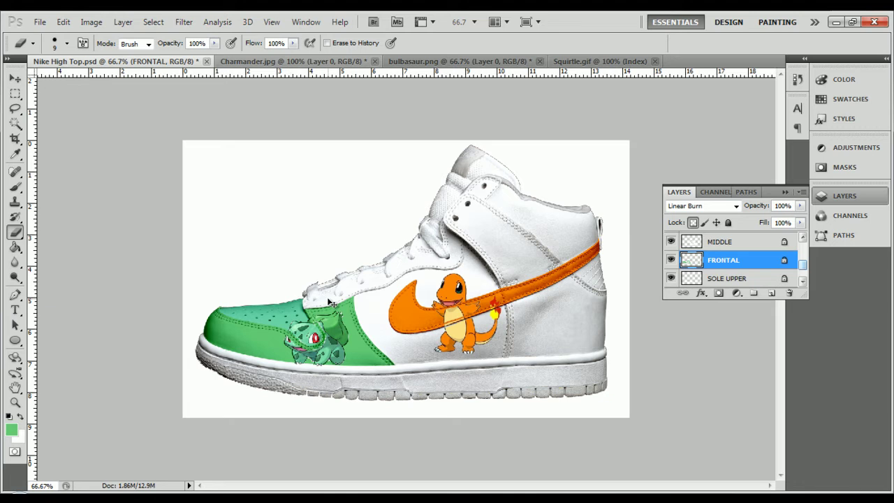
key("ctrl+plus")
key("ctrl+plus")
key("ctrl+plus")
scroll(330, 303, "left", 8)
scroll(218, 308, "down", 4)
key("b")
scroll(431, 307, "down", 1)
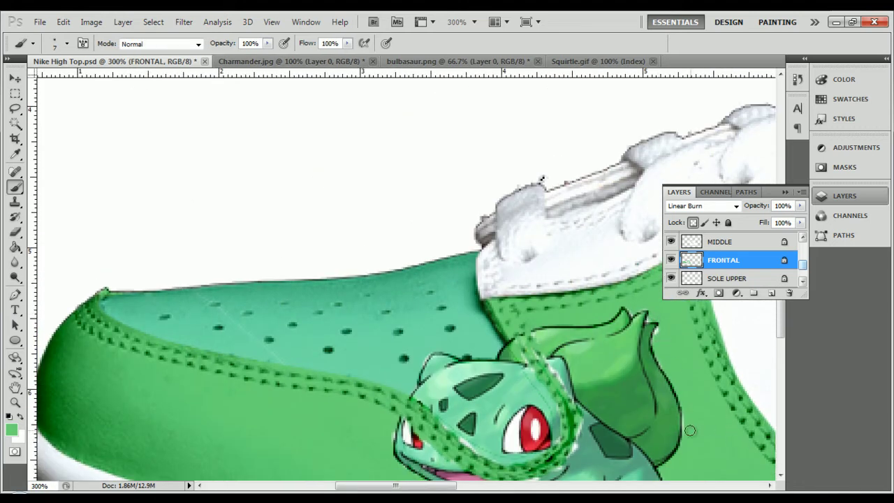
scroll(559, 375, "down", 3)
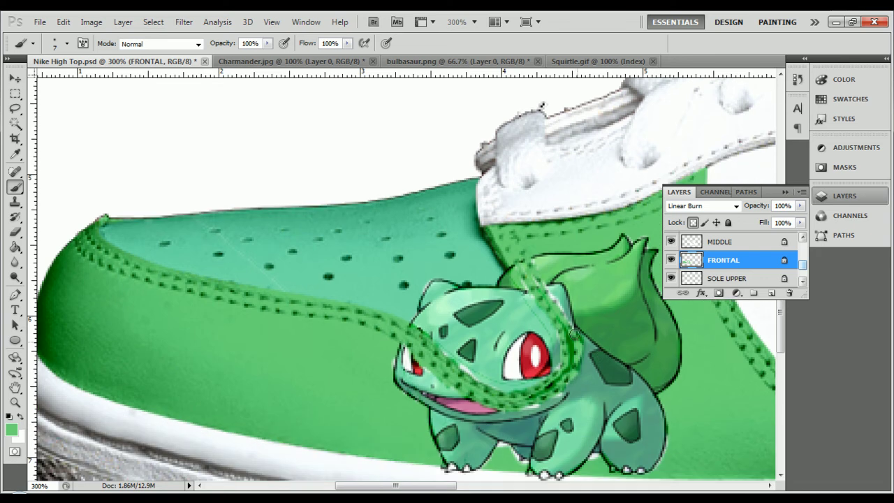
left_click(16, 153)
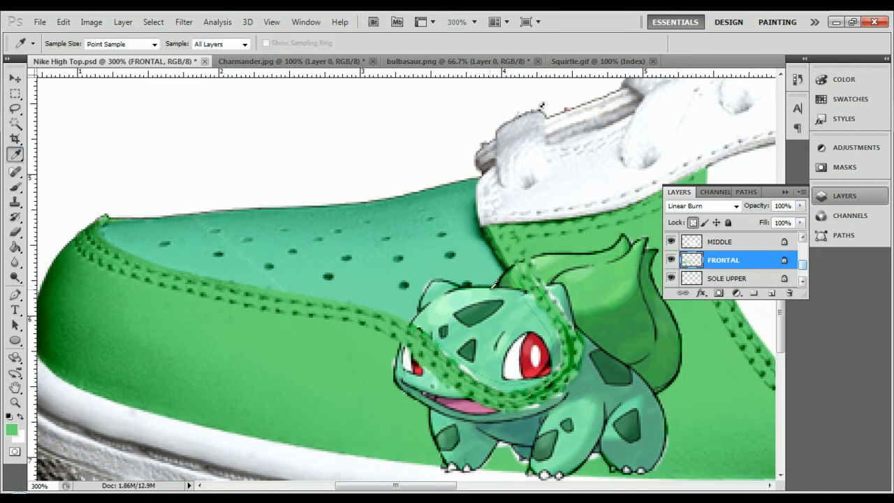
left_click(17, 187)
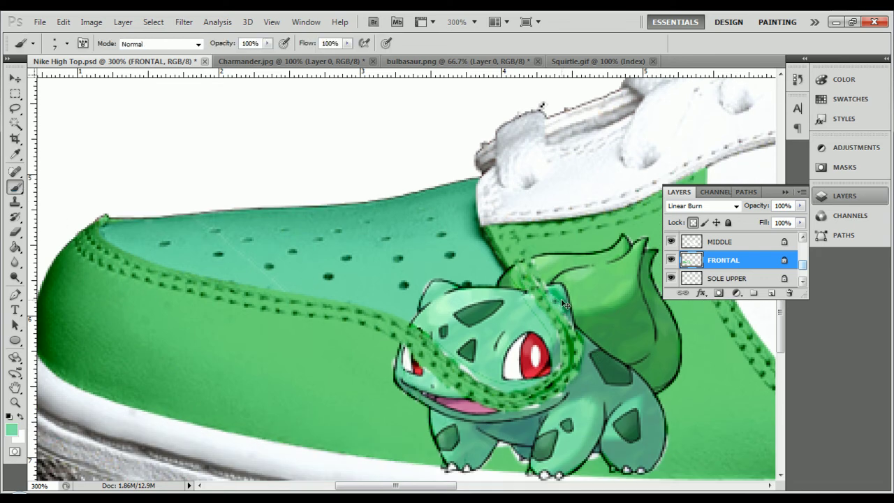
- Touch up the white gaps along the stitching and Bulbasaur's outline with a size 1 brush in the sampled teal
key("ctrl+plus")
key("ctrl+plus")
key("ctrl+plus")
key("ctrl+plus")
scroll(427, 342, "down", 3)
left_click_drag(370, 485, 403, 486)
key("bracketleft")
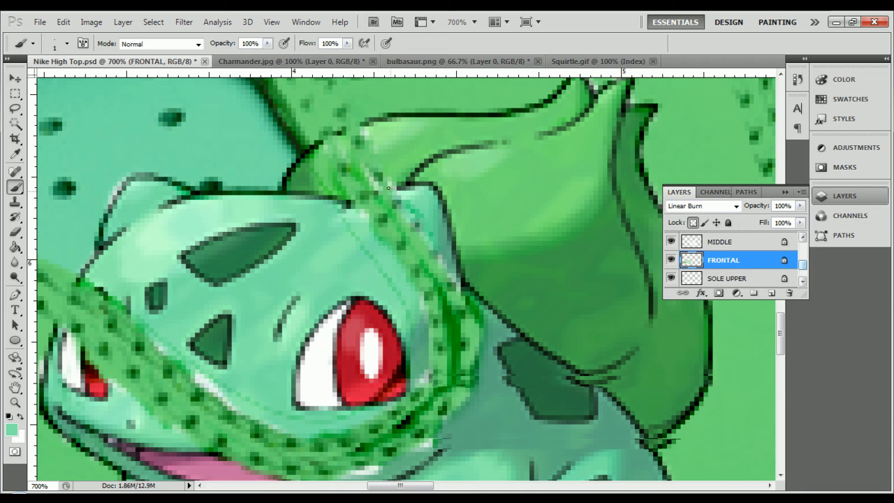
scroll(423, 413, "down", 1)
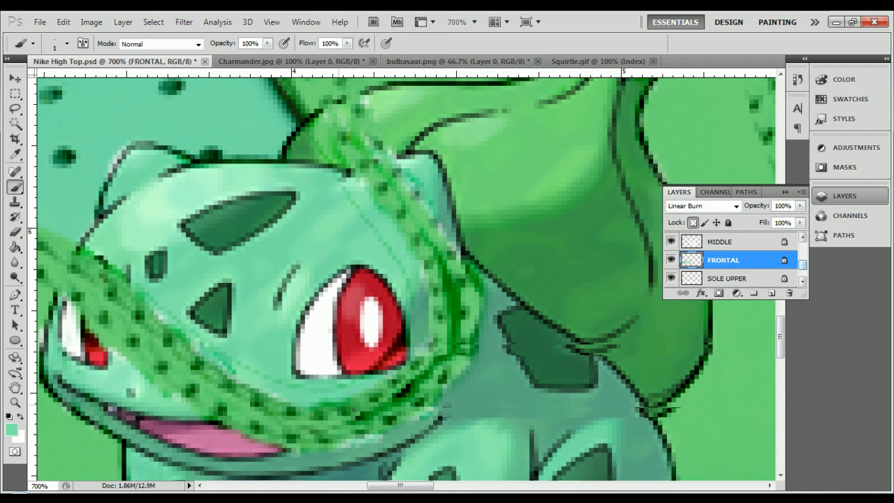
scroll(320, 337, "down", 2)
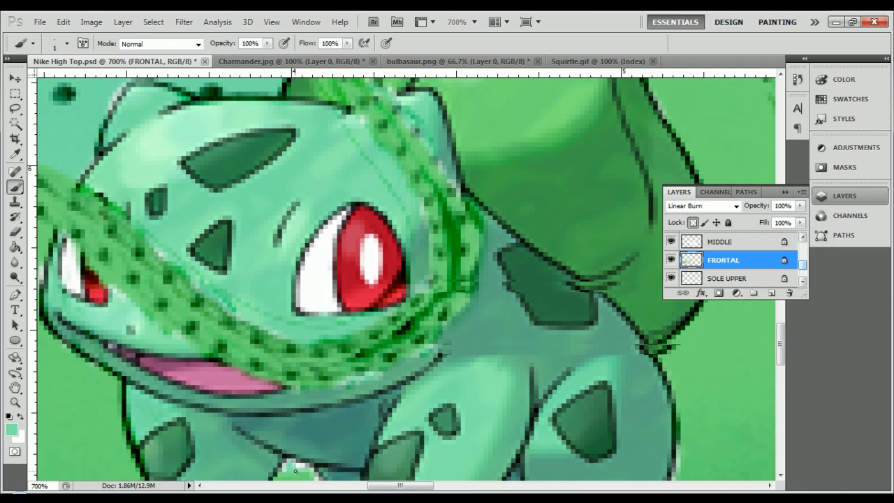
- Sample the pale yellow of Charmander's belly and fill the shoe's side panel on the MIDDLE layer with it
key("ctrl+minus")
key("ctrl+minus")
key("ctrl+minus")
key("ctrl+minus")
key("ctrl+minus")
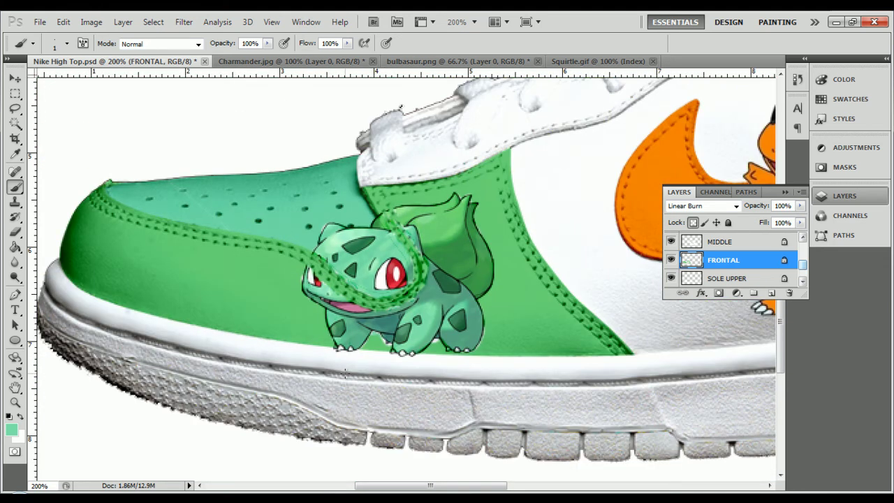
key("ctrl+minus")
key("ctrl+minus")
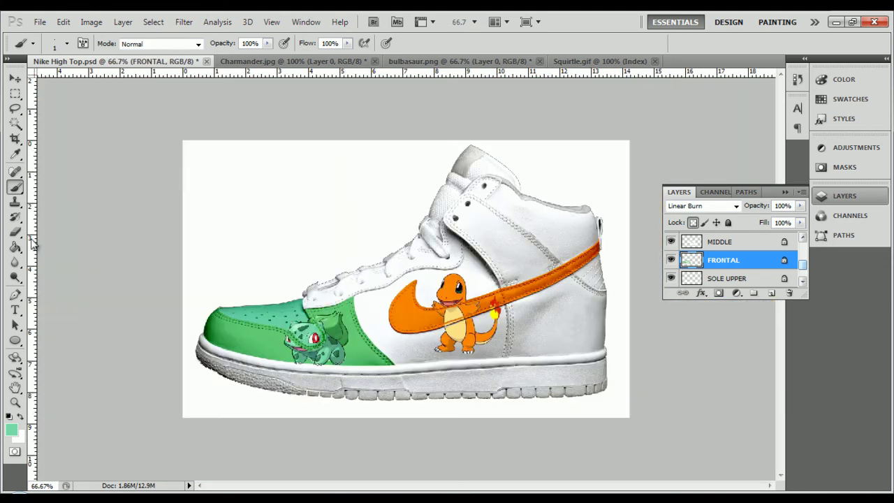
key("i")
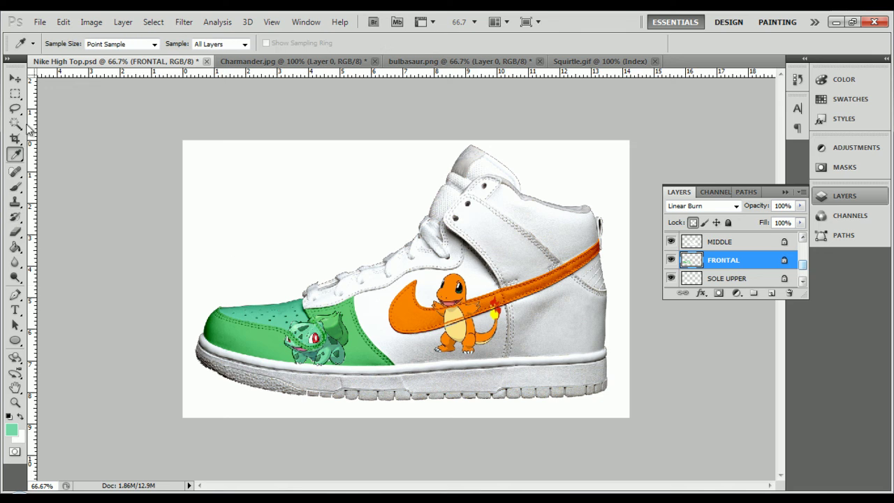
scroll(759, 269, "down", 3)
scroll(754, 255, "up", 6)
left_click(740, 242)
left_click(16, 248)
left_click_drag(803, 262, 787, 269)
left_click(787, 268)
key("alt+BackSpace")
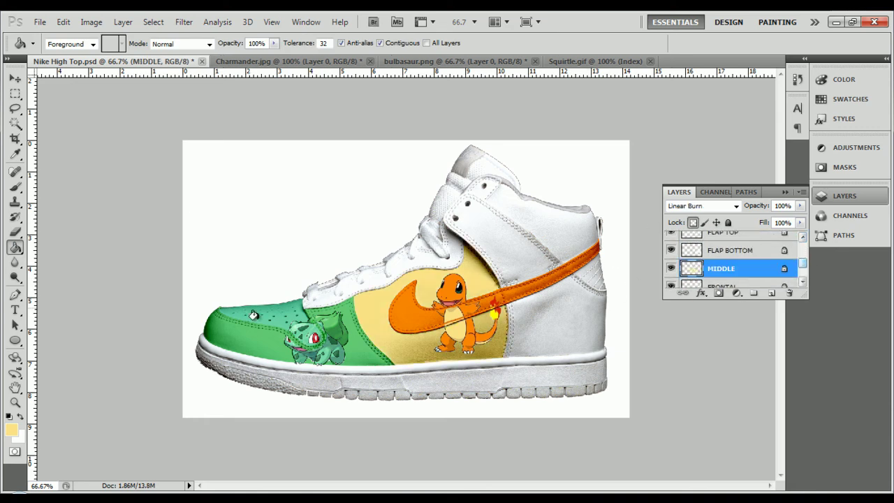
- Sample a pale green from the character images and fill the ankle panels on the BACK TOP and BACK BOTTOM layers
left_click(594, 61)
left_click(16, 154)
left_click(434, 220)
left_click(174, 62)
left_click(16, 248)
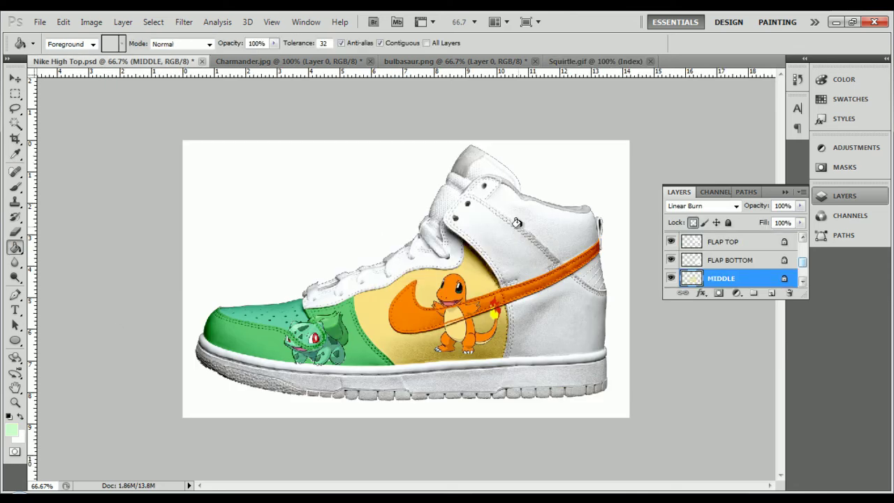
mouse_move(805, 265)
left_mouse_down()
mouse_move(809, 244)
mouse_move(806, 256)
left_mouse_up()
left_click(740, 250)
left_click(566, 230)
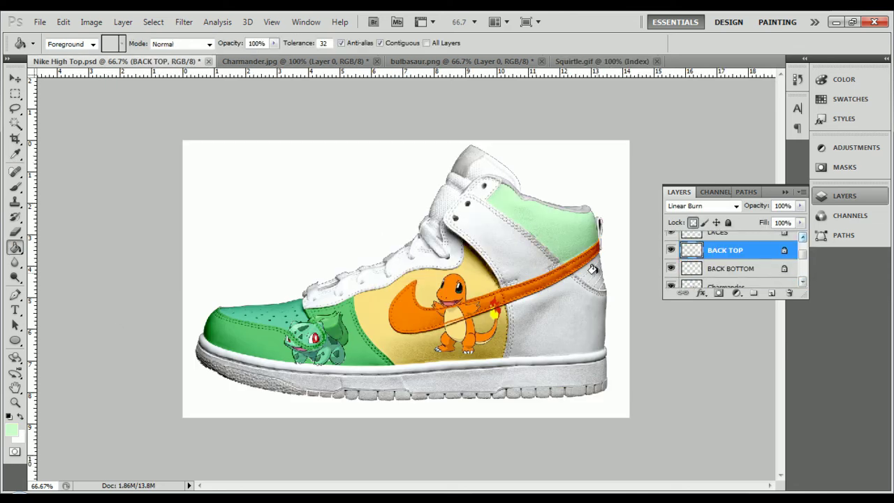
left_click(740, 268)
- Sample a turquoise blue from the open Pokémon images as the foreground color and return to the shoe document
key("ctrl+shift+Tab")
key("i")
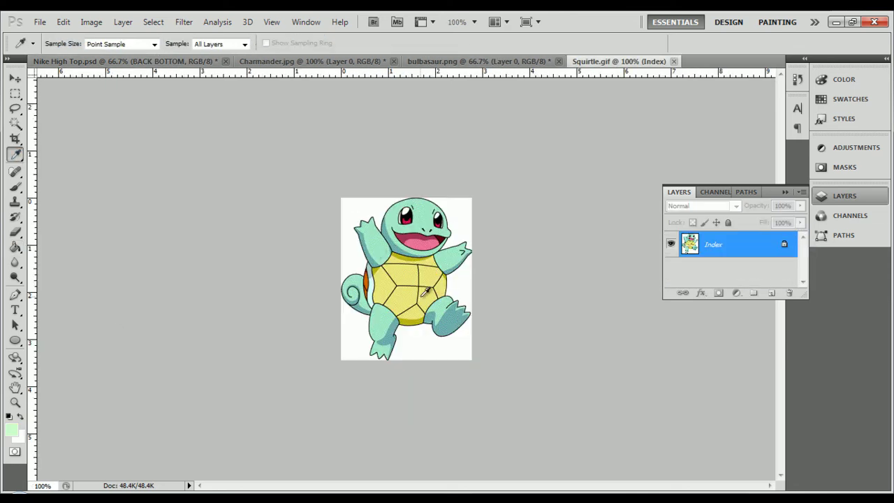
left_click(423, 62)
left_click(175, 61)
- Fill the ankle strap on the FLAP TOP layer and the heel panel on the FLAP BOTTOM layer with the sampled turquoise
left_click(803, 282)
left_click(745, 263)
left_click(802, 240)
scroll(802, 258, "down", 6)
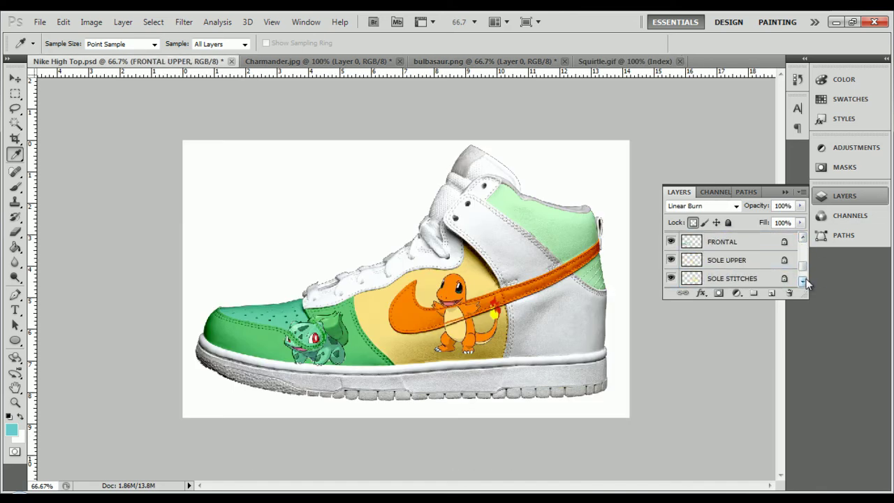
left_click(760, 260)
scroll(775, 252, "up", 6)
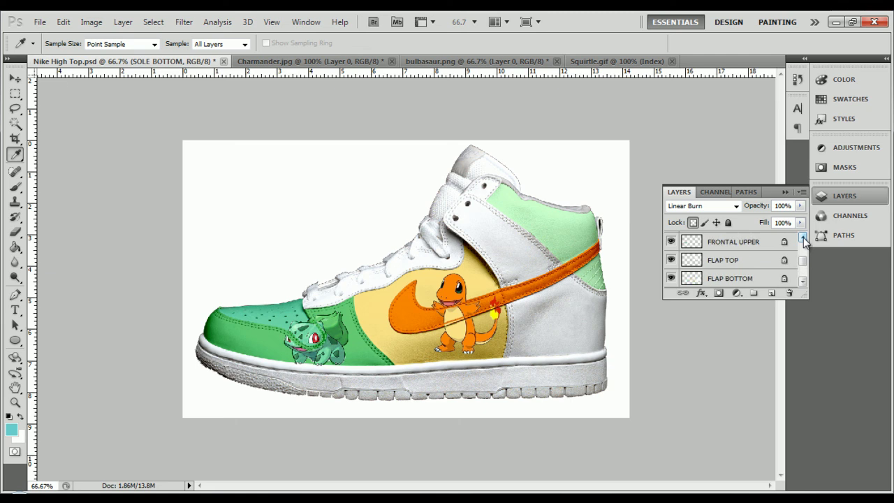
left_click(776, 242)
key("g")
key("alt+bracketleft")
key("alt+bracketleft")
left_click(560, 281)
key("alt+bracketleft")
left_click(552, 318)
- Copy the whole Squirtle picture from Squirtle.gif, paste it into Nike High Top.psd and place it over the heel panel
left_click(573, 63)
key("m")
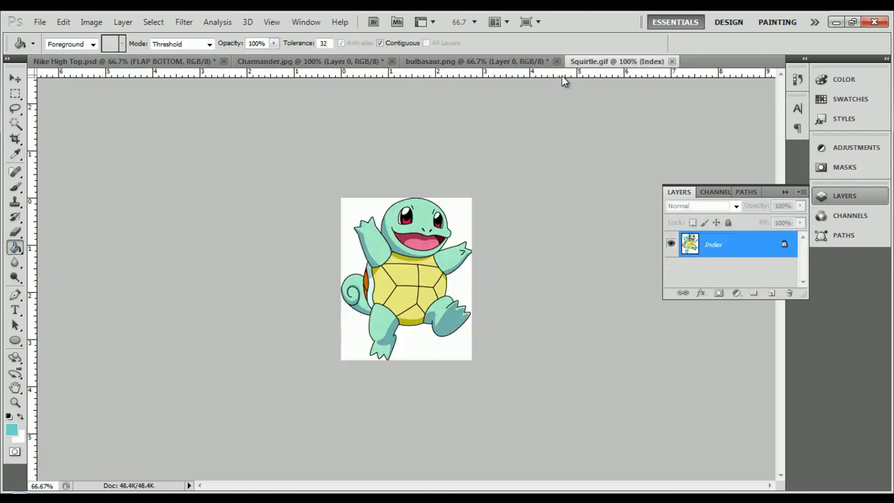
left_click_drag(331, 132, 574, 362)
key("ctrl+c")
left_click(103, 63)
key("ctrl+v")
key("v")
left_click_drag(416, 272, 570, 314)
- Enlarge the pasted Squirtle picture to about 115% over the heel panel and apply the transform
key("ctrl+t")
left_click_drag(518, 266, 505, 250)
left_click_drag(572, 301, 575, 283)
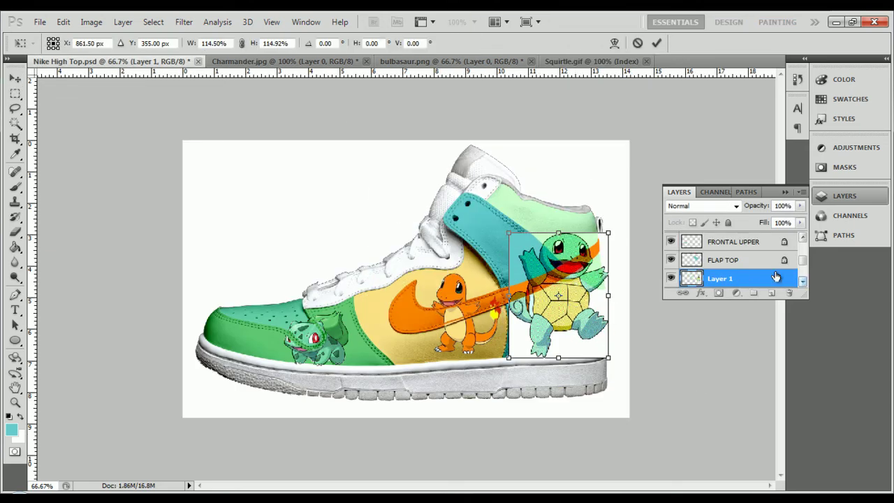
left_click(16, 79)
left_click(379, 204)
- Move the Squirtle layer up the stack so it sits directly above the LACES layer
left_click_drag(750, 278, 751, 235)
left_click(750, 277)
left_click(802, 237)
left_click_drag(753, 282, 731, 237)
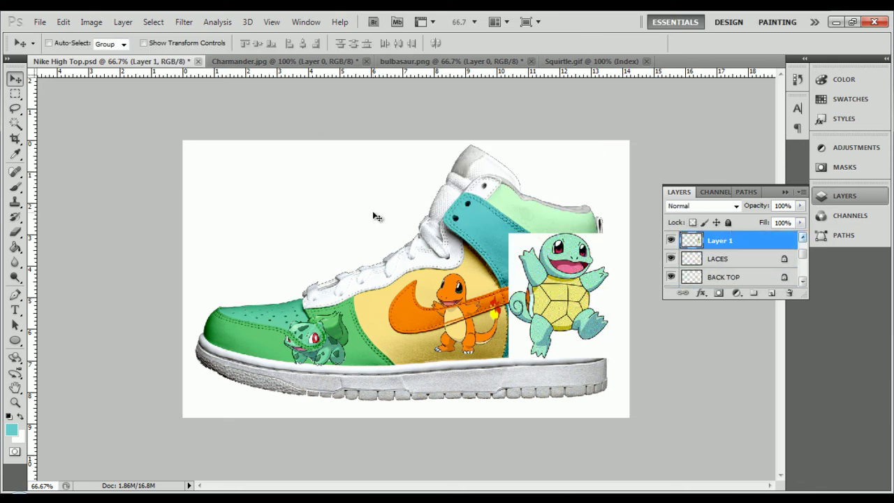
- Scale the Squirtle picture down to fit the turquoise heel panel, position it there and apply the transform
key("ctrl+t")
left_click_drag(609, 234, 580, 272)
left_click_drag(570, 298, 604, 286)
left_click_drag(589, 308, 589, 306)
left_click(11, 81)
left_click(369, 201)
- Try blend modes from Screen through Vivid Light on the Squirtle layer and return it to Normal
left_click(702, 205)
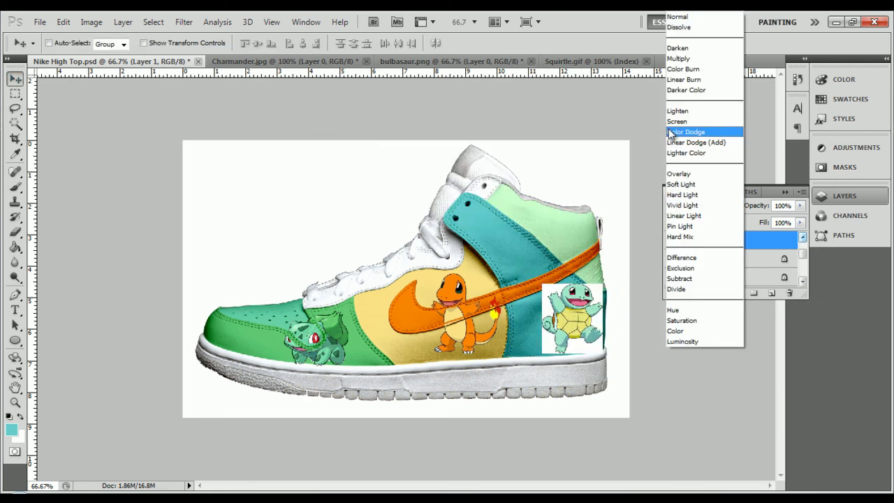
left_click(677, 121)
left_click(702, 205)
left_click(700, 131)
left_click(719, 205)
left_click(706, 143)
left_click(725, 206)
left_click(714, 153)
left_click(723, 206)
left_click(707, 173)
left_click(730, 206)
left_click(706, 184)
left_click(725, 206)
left_click(705, 195)
left_click(706, 206)
left_click(705, 205)
left_click(706, 206)
left_click(688, 17)
- Try erasing the white background around Squirtle's head and arms with a 9 px Eraser
key("e")
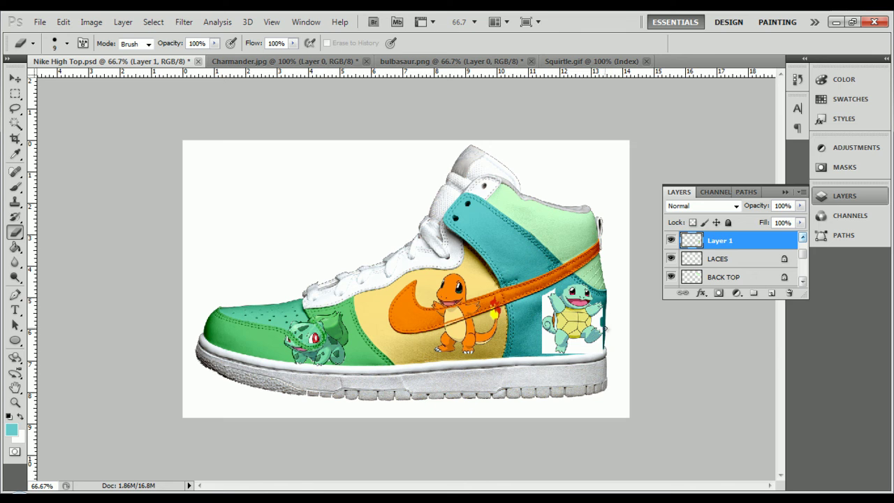
key("ctrl+plus")
key("ctrl+plus")
key("ctrl+plus")
key("ctrl+plus")
left_click_drag(485, 486, 628, 486)
scroll(628, 352, "down", 4)
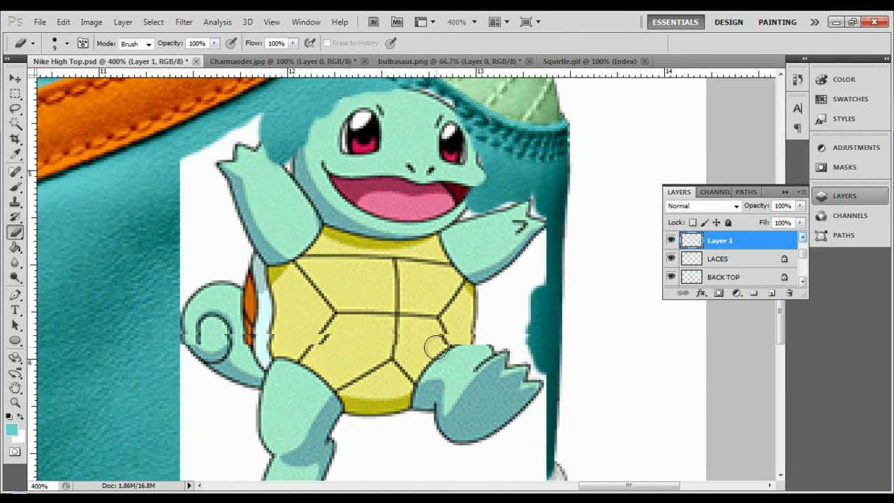
- Undo the eraser strokes made around Squirtle
key("ctrl+alt+z")
key("ctrl+alt+z")
key("ctrl+shift+z")
key("ctrl+shift+z")
key("ctrl+alt+z")
key("ctrl+alt+z")
key("ctrl+alt+z")
key("ctrl+alt+z")
key("ctrl+alt+z")
key("ctrl+alt+z")
- Erase the white corner of the picture above and beside Squirtle's raised arm
mouse_move(188, 95)
left_mouse_down()
mouse_move(184, 237)
mouse_move(172, 302)
mouse_move(204, 276)
mouse_move(232, 270)
mouse_move(237, 246)
mouse_move(213, 263)
mouse_move(245, 250)
mouse_move(216, 199)
mouse_move(209, 143)
mouse_move(224, 151)
mouse_move(231, 132)
mouse_move(273, 93)
mouse_move(248, 133)
mouse_move(270, 126)
left_mouse_up()
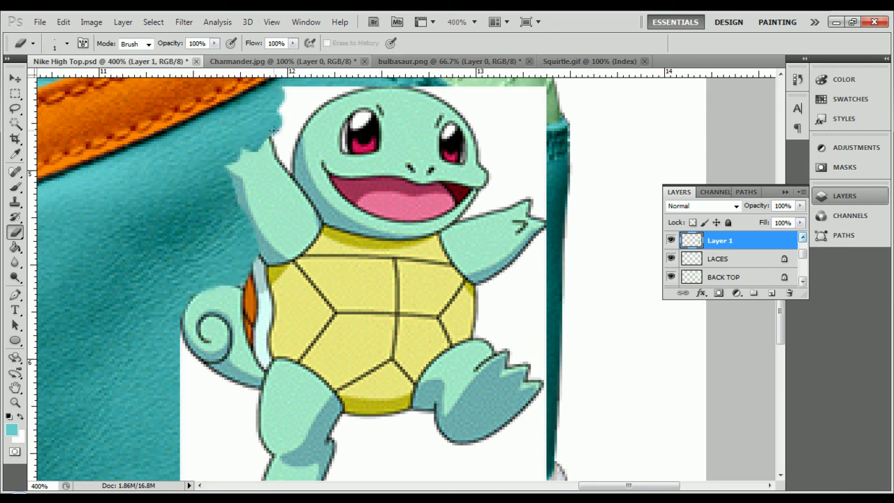
key("ctrl+minus")
key("ctrl+minus")
key("ctrl+minus")
key("ctrl+plus")
key("ctrl+plus")
key("ctrl+plus")
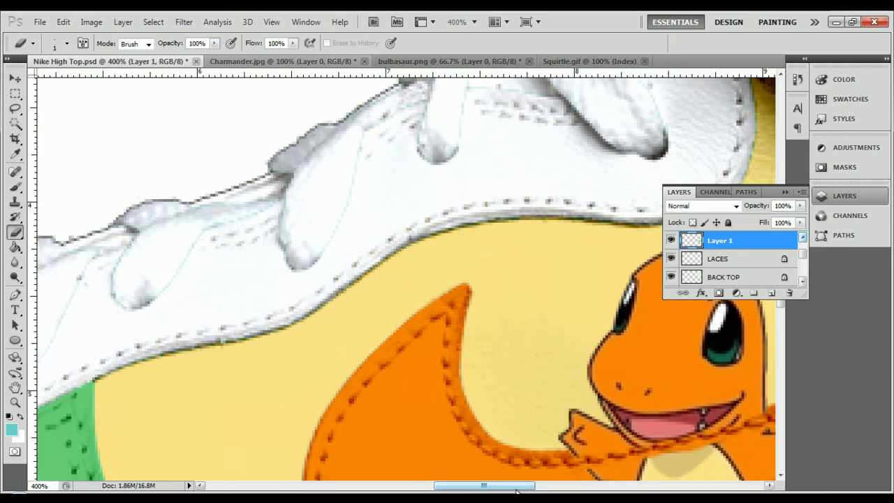
left_click_drag(524, 486, 668, 486)
scroll(637, 384, "down", 3)
scroll(637, 381, "down", 3)
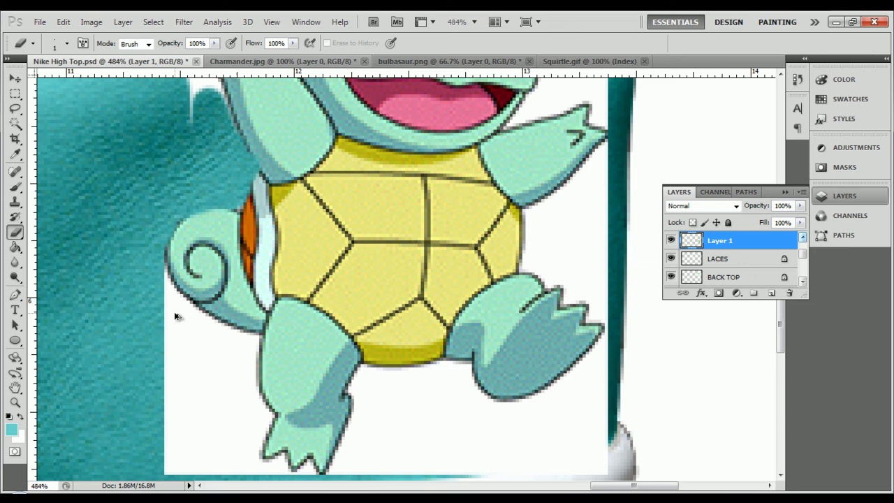
- Enlarge the eraser brush and erase the white between Squirtle's raised arm and head
scroll(200, 110, "up", 2)
key("bracketright")
key("bracketright")
key("bracketright")
key("bracketright")
key("bracketright")
key("bracketright")
key("bracketright")
key("bracketright")
key("bracketright")
key("bracketright")
mouse_move(209, 87)
left_mouse_down()
mouse_move(153, 128)
mouse_move(154, 298)
mouse_move(180, 302)
mouse_move(227, 279)
mouse_move(203, 181)
mouse_move(238, 98)
mouse_move(277, 77)
mouse_move(242, 102)
mouse_move(336, 86)
mouse_move(333, 102)
left_mouse_up()
key("bracketleft")
mouse_move(287, 170)
left_mouse_down()
mouse_move(311, 116)
mouse_move(300, 98)
mouse_move(254, 119)
mouse_move(266, 128)
left_mouse_up()
scroll(280, 155, "up", 1)
- Remove the remaining white around Squirtle with the Background Eraser at Contiguous limits, 50% tolerance and a brush size up to 600
right_click(15, 231)
left_click(63, 243)
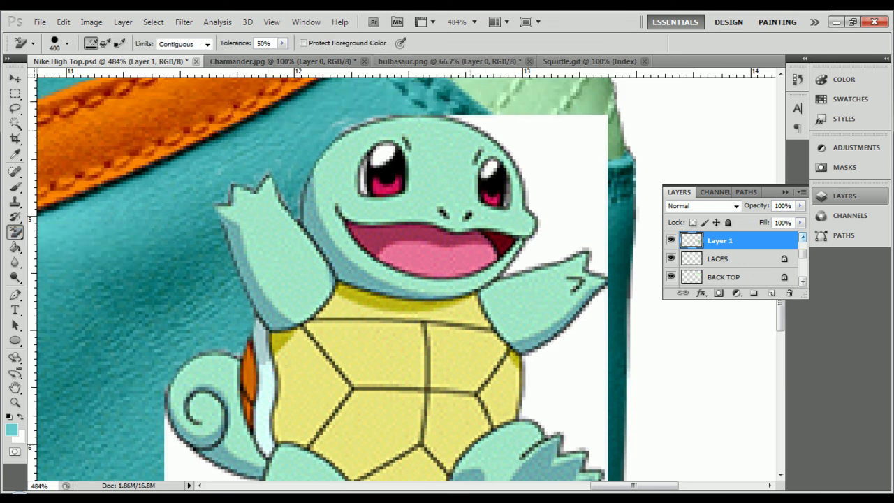
left_click(504, 131)
scroll(219, 353, "down", 5)
key("bracketright")
key("bracketright")
left_click(219, 353)
scroll(218, 353, "up", 4)
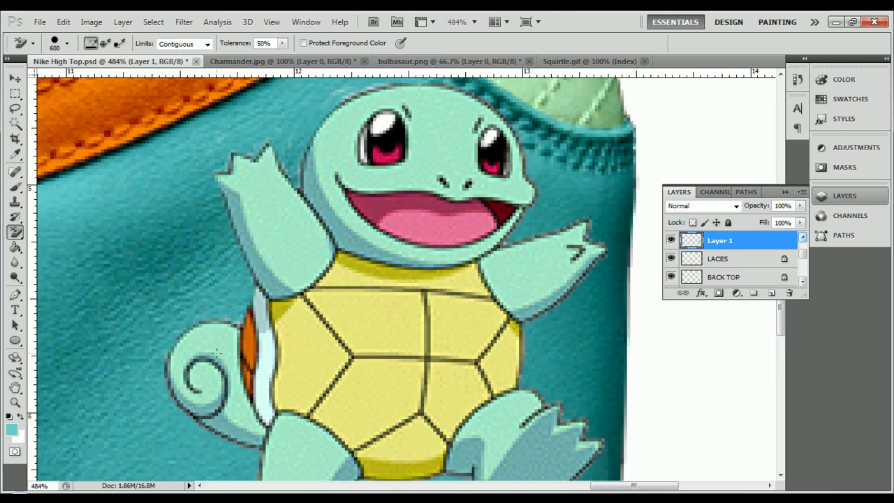
- Make the LACES layer active and set the foreground color to pure red
key("ctrl+minus")
key("ctrl+minus")
key("ctrl+minus")
key("ctrl+minus")
key("ctrl+minus")
left_click(742, 257)
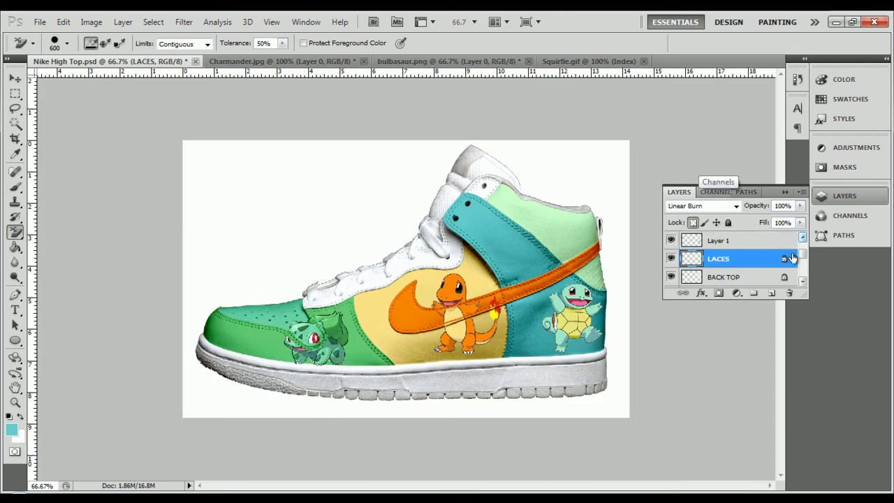
left_click(11, 429)
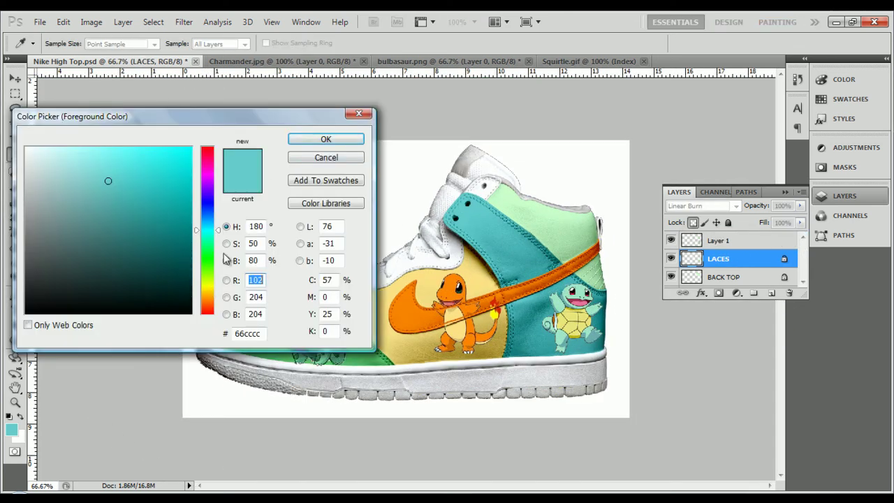
left_click_drag(215, 219, 215, 146)
left_click(191, 147)
left_click(326, 139)
- Paint the laces red on the LACES layer with the Brush tool enlarged to 300 px
left_click(20, 189)
left_click_drag(405, 248, 281, 312)
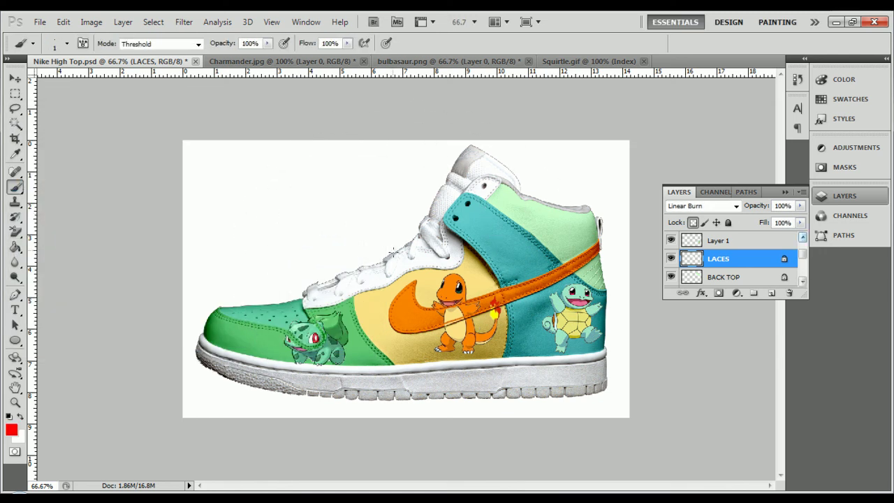
key("]")
key("]")
key("]")
key("]")
key("]")
key("]")
key("]")
key("]")
key("]")
key("]")
key("]")
key("]")
key("]")
key("]")
key("]")
key("]")
key("]")
key("]")
key("]")
key("]")
left_click_drag(334, 275, 484, 220)
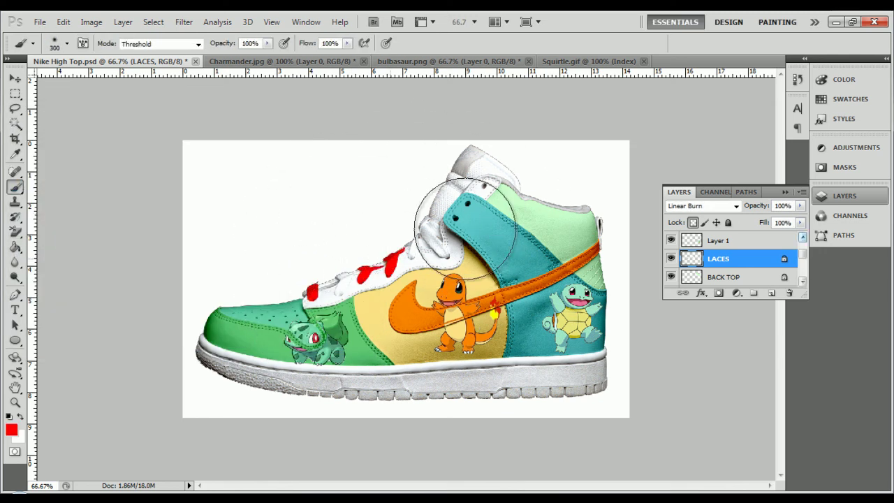
- Paint the inner lining red on the INSIDE layer and the Nike logo red on the TONGUE LOGO layer
left_click(802, 238)
left_click_drag(803, 250, 803, 249)
left_click(771, 242)
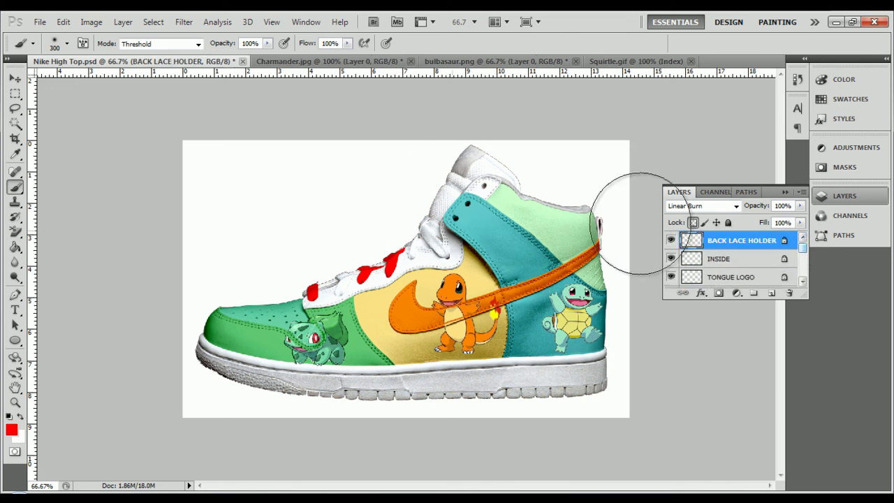
left_click(741, 259)
left_click_drag(505, 171, 627, 204)
left_click(748, 277)
left_click_drag(479, 202, 494, 179)
- Paint the tongue label and the tongue red on the TONGUE LABEL and TONGUE layers
left_click(802, 282)
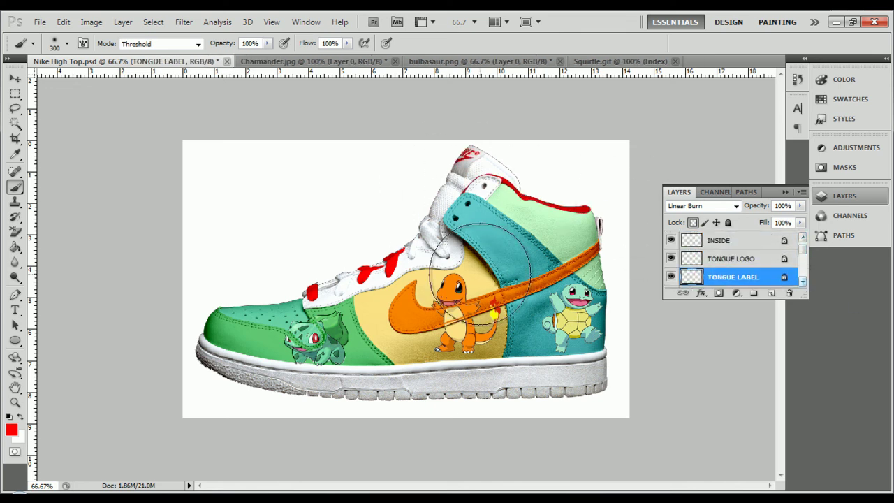
left_click(759, 278)
left_click_drag(447, 203, 504, 161)
left_click(803, 282)
left_click(754, 277)
left_click_drag(405, 241, 560, 186)
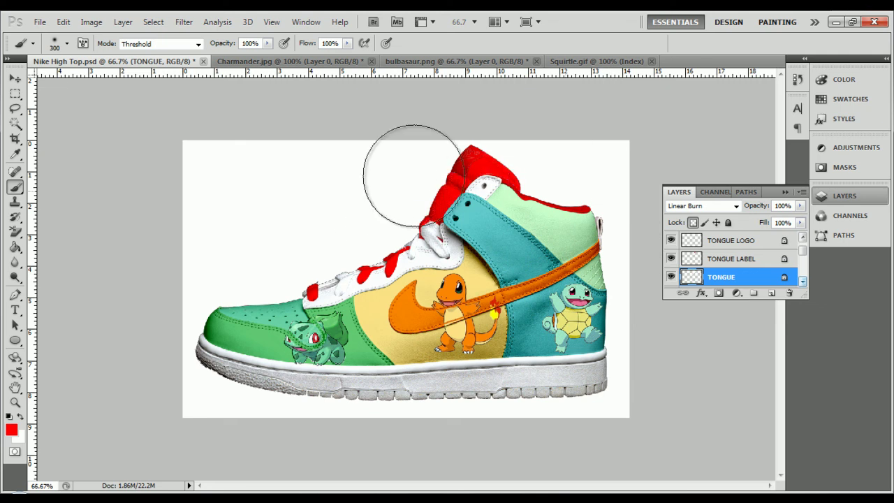
- Try a red brush stroke over the lace area on the layer below TONGUE and undo it
left_click(802, 282)
left_click(750, 277)
left_click_drag(346, 283, 380, 265)
key("ctrl+z")
key("alt+bracketleft")
key("alt+bracketleft")
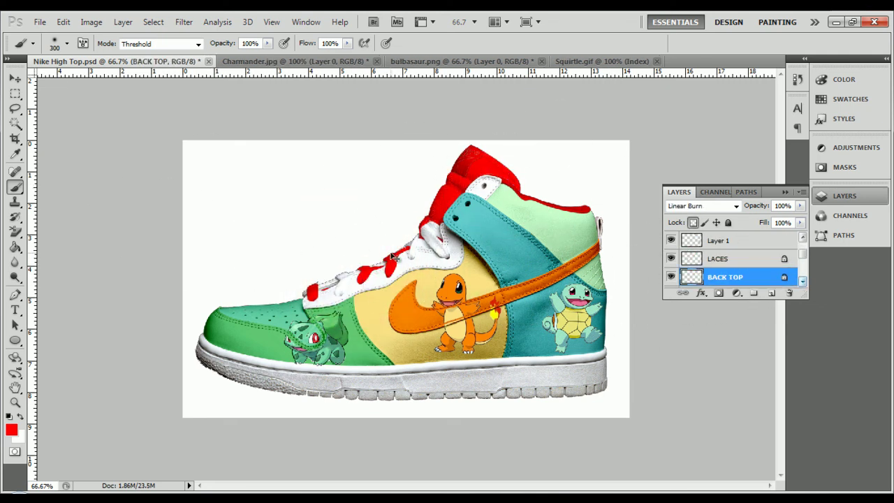
- Paint the sole's stitching and upper edge red on the SOLE STITCHES and SOLE UPPER layers
left_click(802, 281)
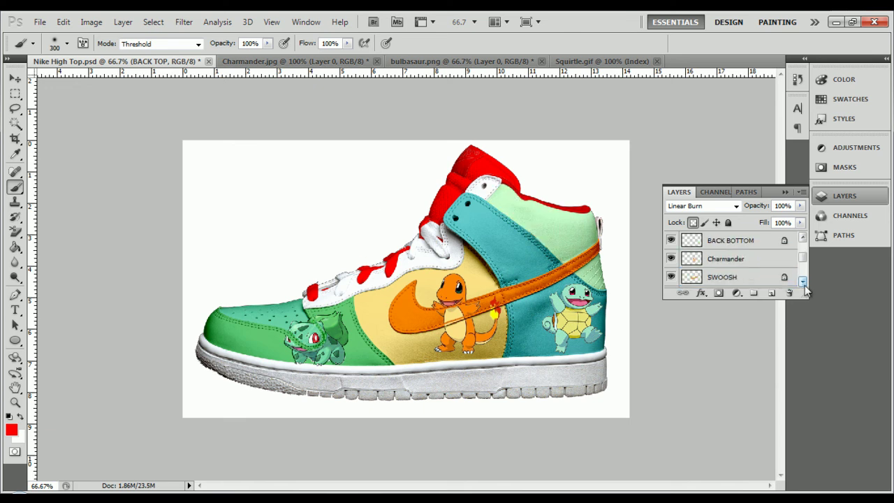
left_click(735, 241)
left_click_drag(209, 399, 707, 386)
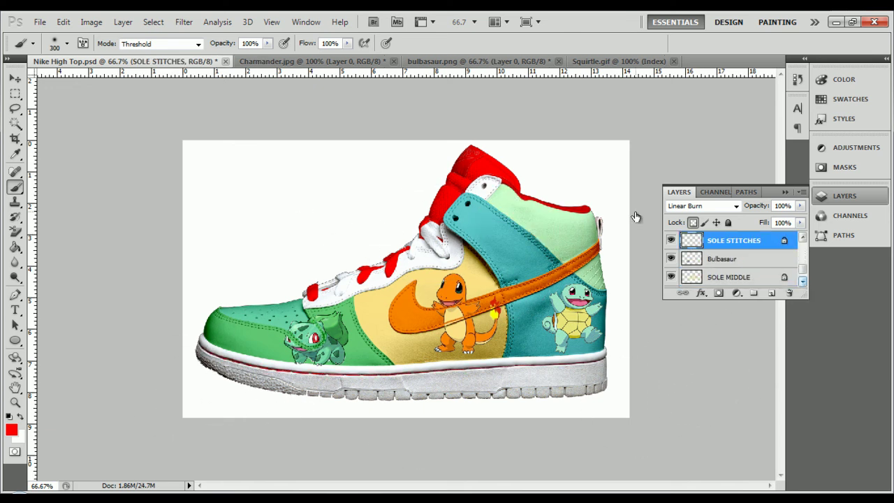
left_click(803, 239)
left_click(734, 277)
left_click_drag(218, 390, 788, 353)
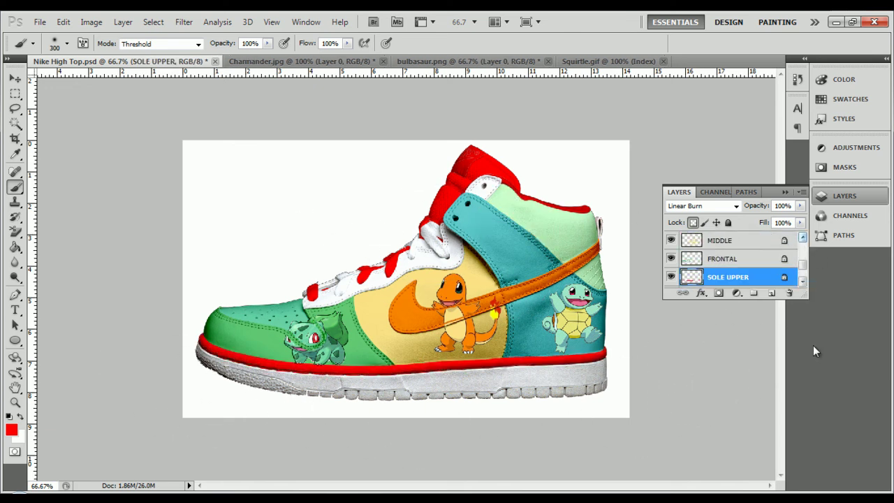
- Set the foreground color to black and make the SOLE STITCHES layer active for painting
left_click(13, 429)
left_click(26, 313)
left_click(326, 140)
left_click(802, 282)
key("alt+bracketleft")
key("alt+bracketleft")
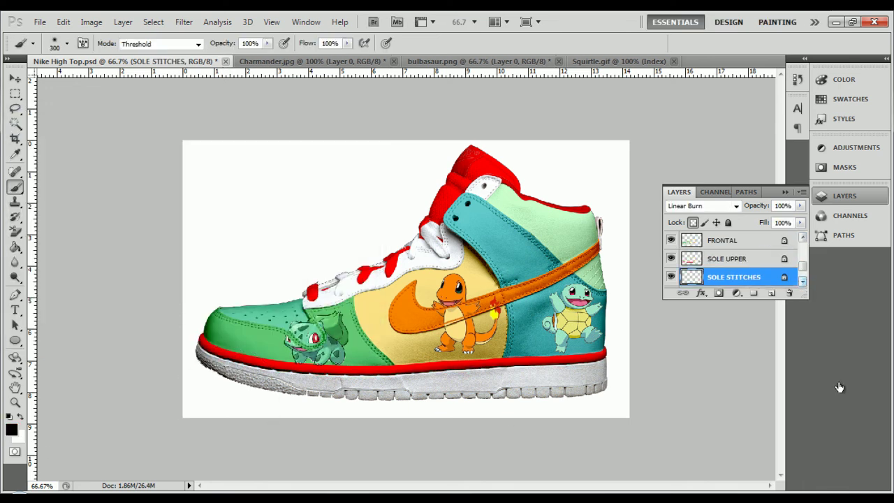